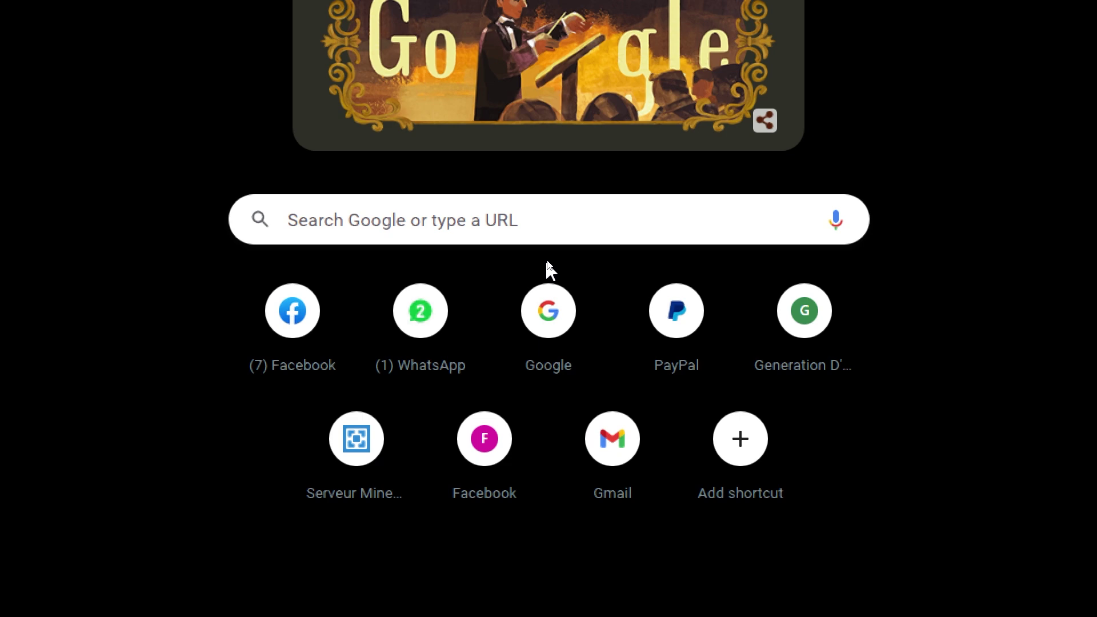
# Click into the Search Google or type a URL box on Chrome's new tab page
pyautogui.click(506, 234)
# Search Google for 'webflow english', trimming 'png' from the autocomplete suggestion
pyautogui.write('web')
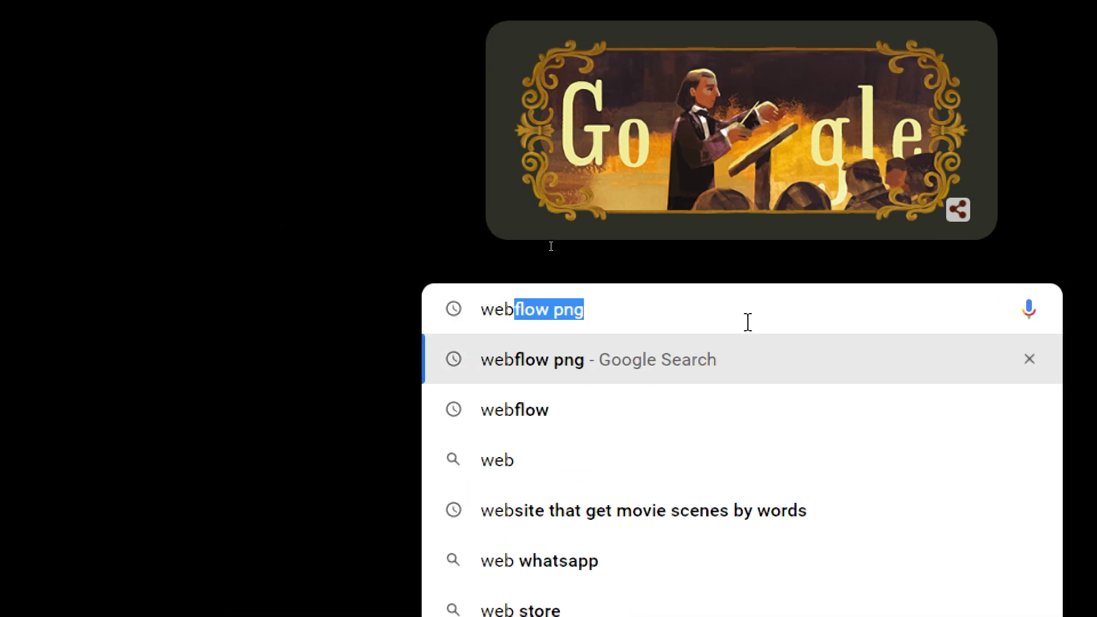
pyautogui.press('End')
pyautogui.press('BackSpace')
pyautogui.press('BackSpace')
pyautogui.press('BackSpace')
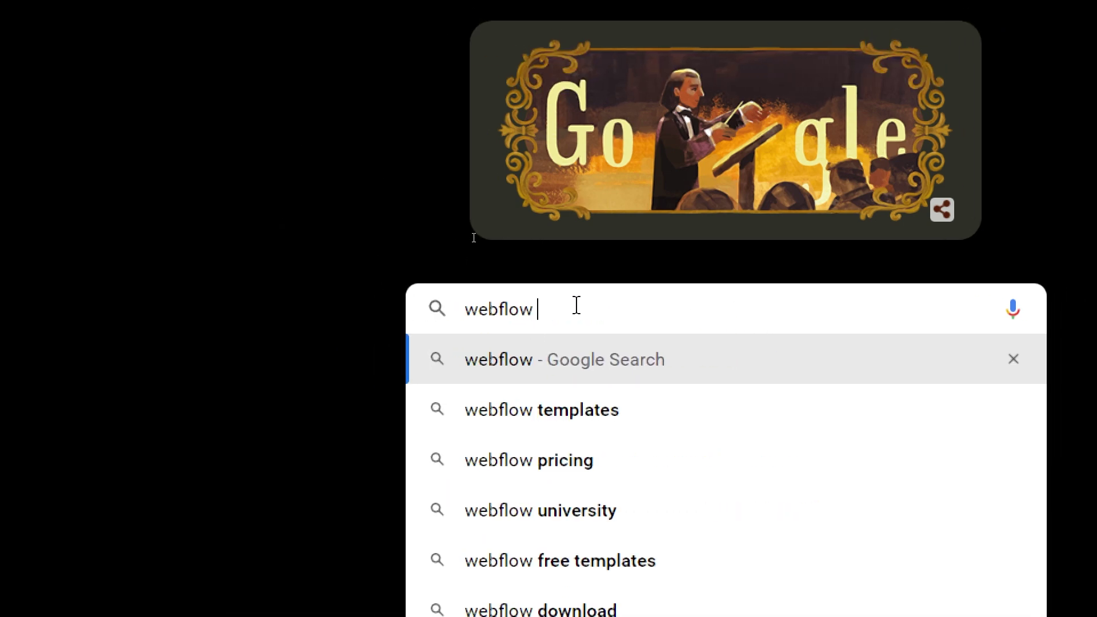
pyautogui.write('english')
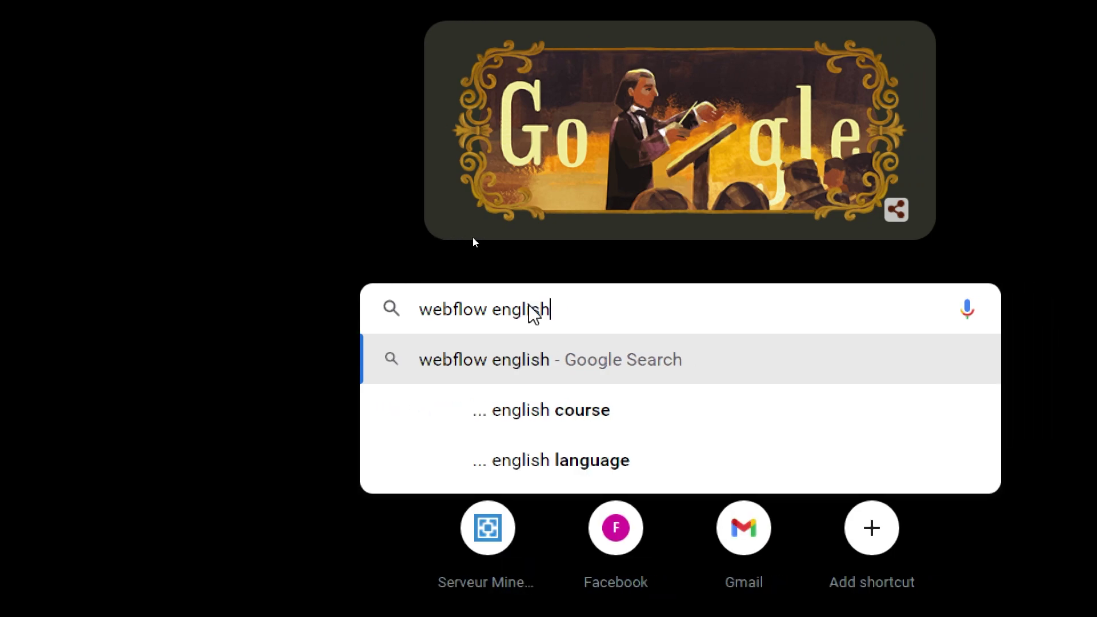
pyautogui.press('Return')
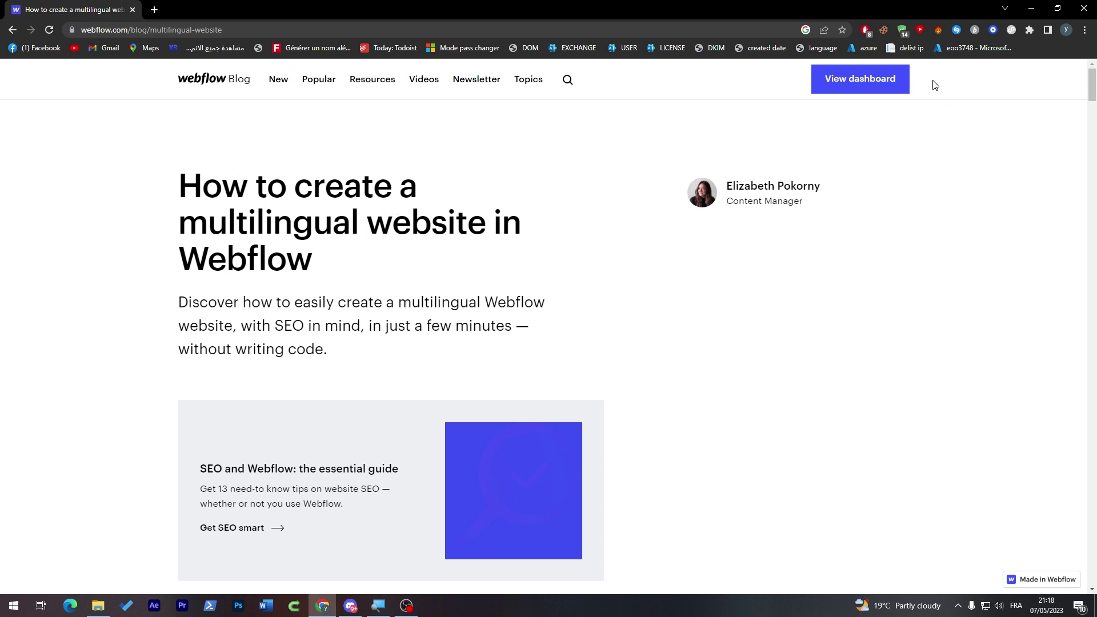
# Sign out of Webflow via the dashboard's account menu, then follow the logo to Made in Webflow
pyautogui.click(855, 85)
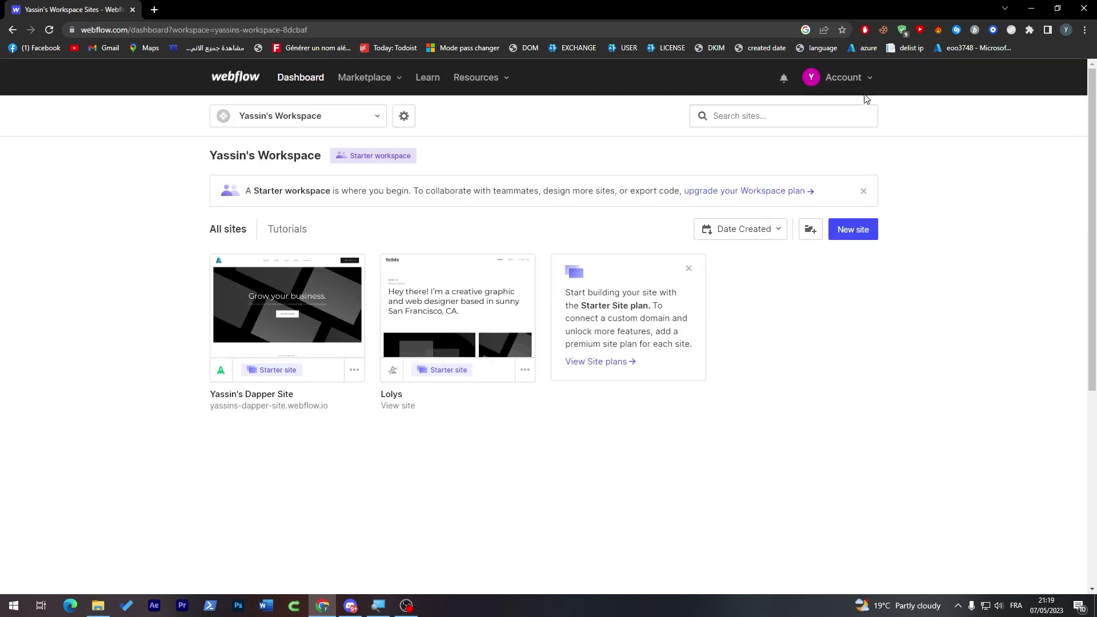
pyautogui.click(869, 78)
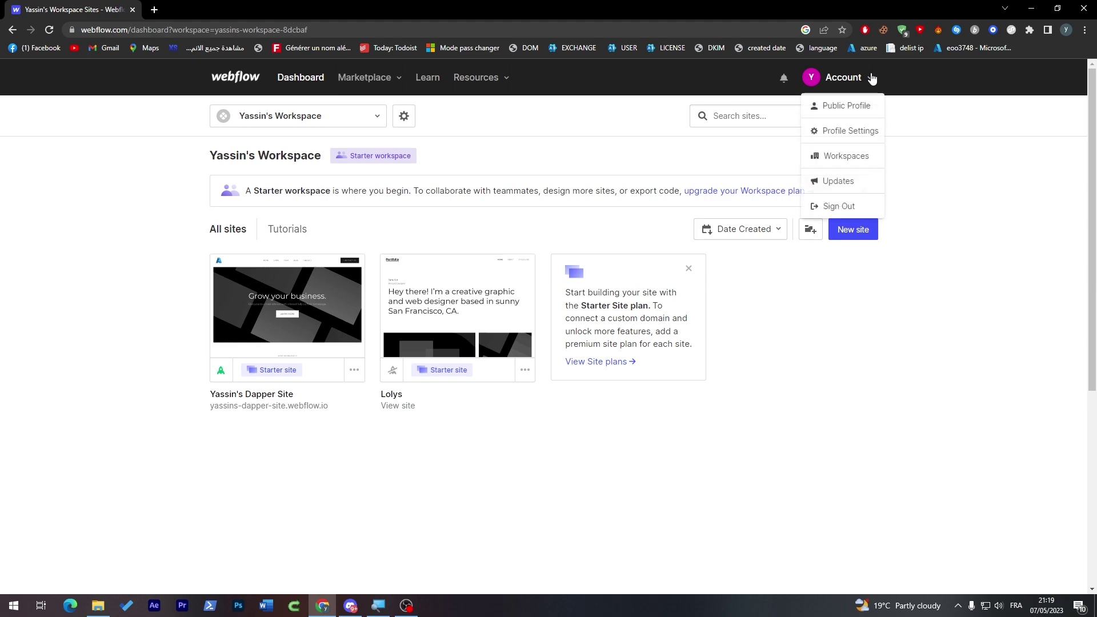
pyautogui.click(848, 207)
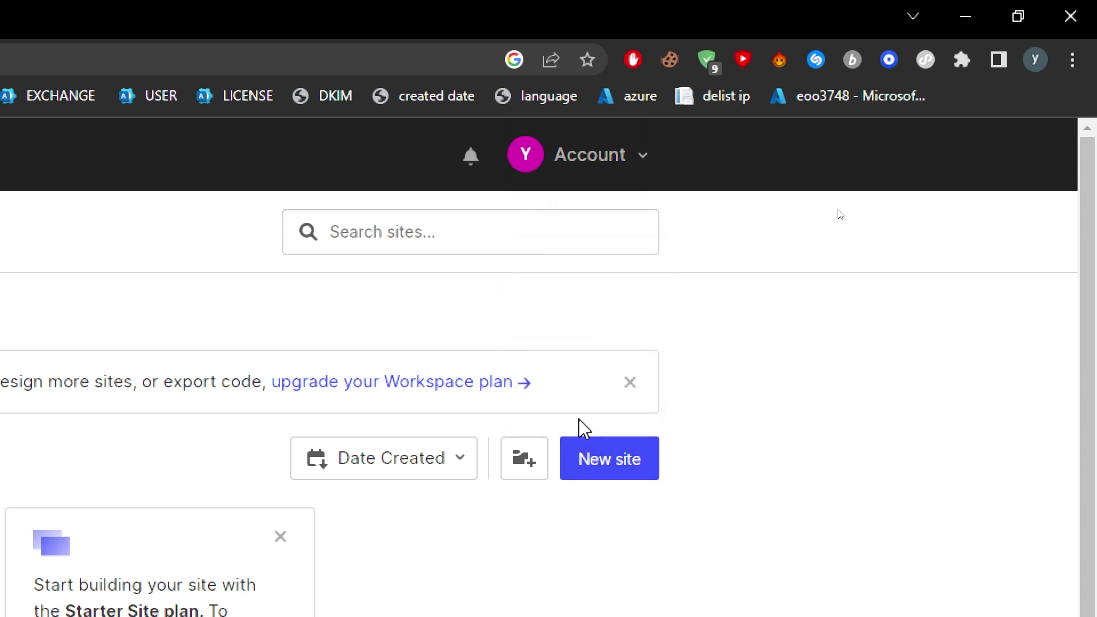
pyautogui.click(588, 177)
pyautogui.click(564, 431)
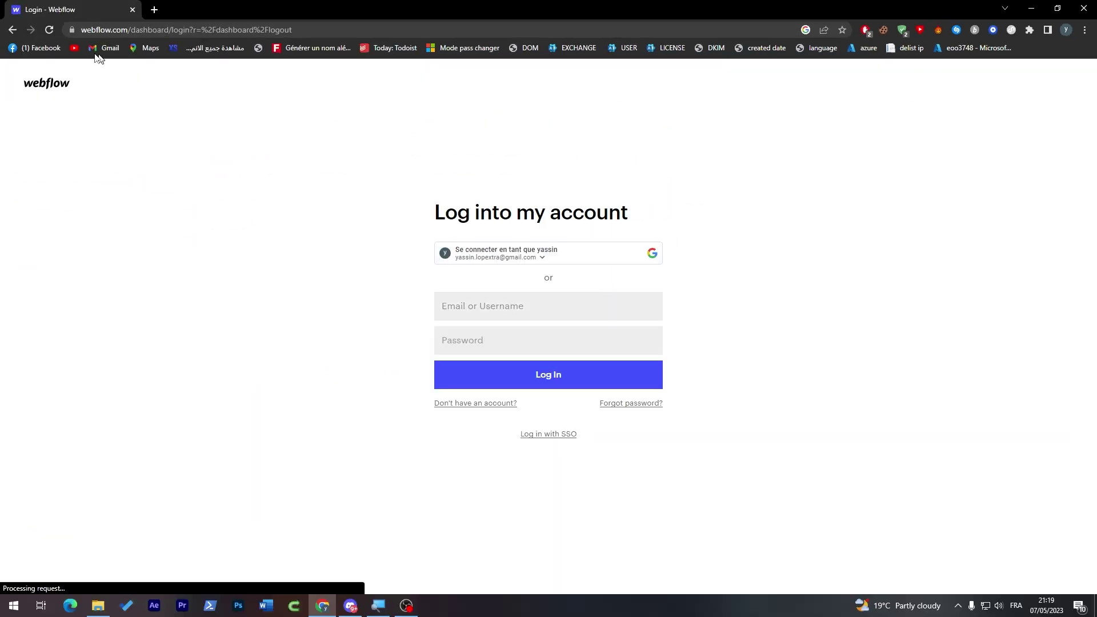
pyautogui.click(44, 85)
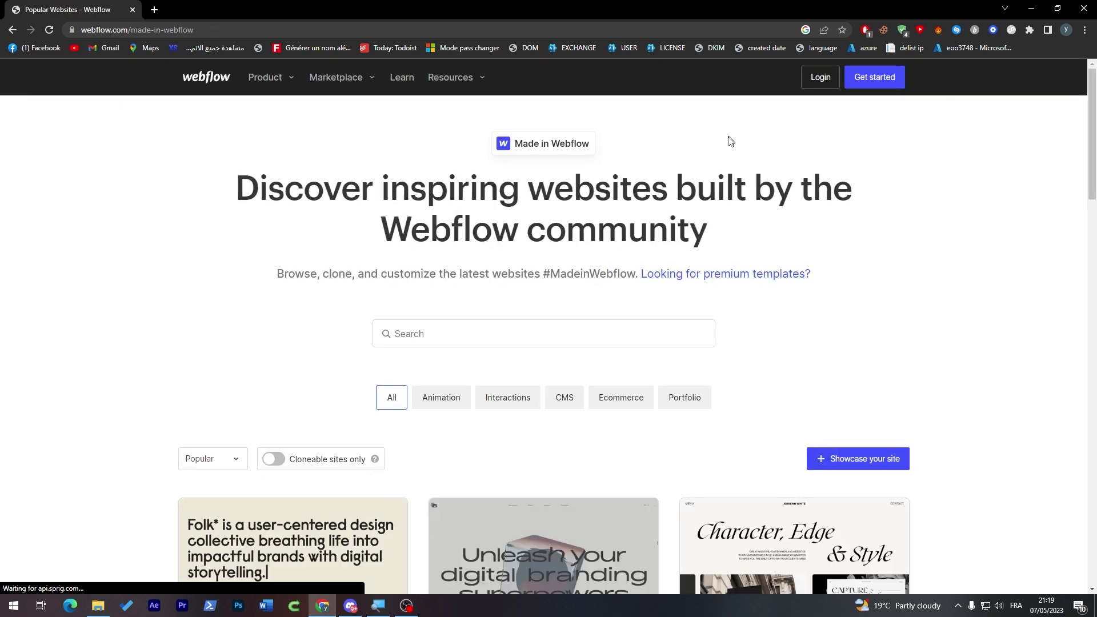
# Load the webflow.com homepage and open its Plans & pricing page in a new tab
pyautogui.moveTo(134, 32); pyautogui.dragTo(197, 31)
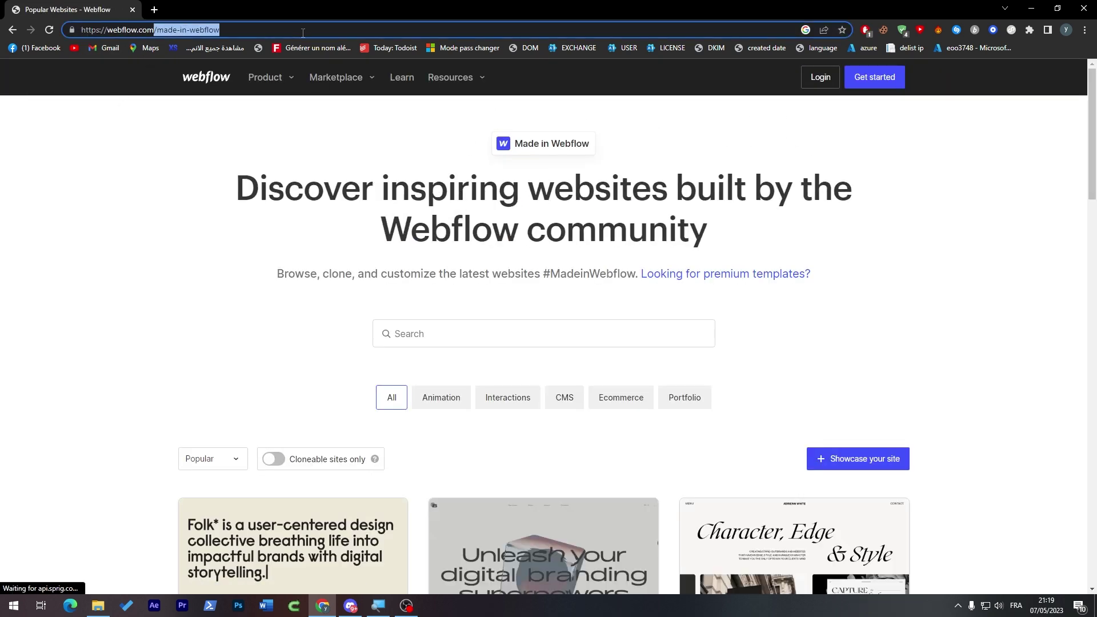
pyautogui.press('BackSpace')
pyautogui.press('Return')
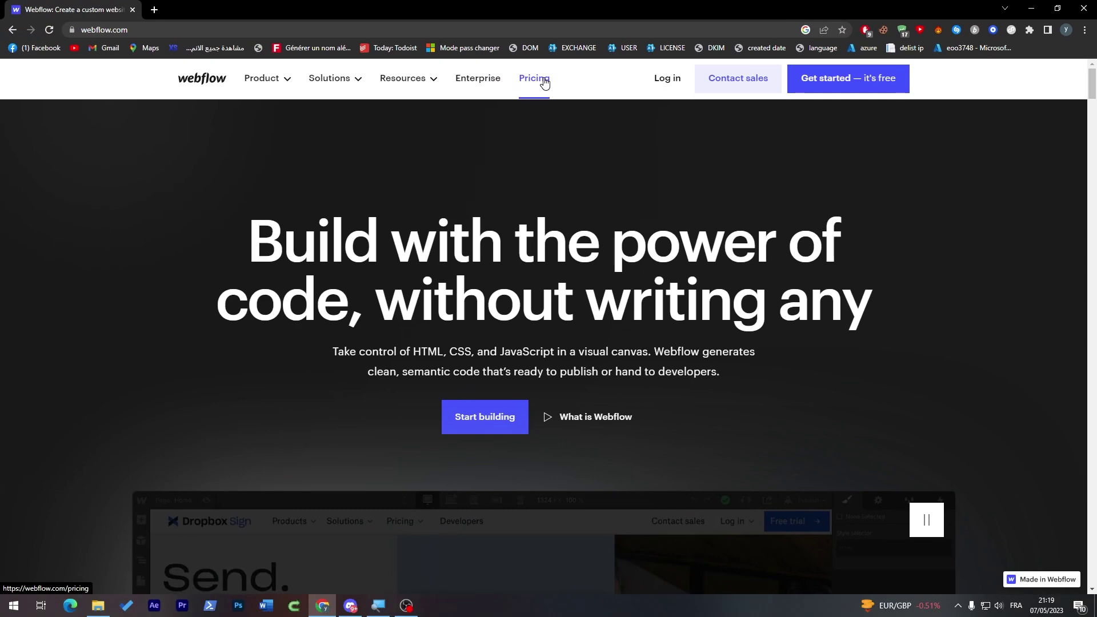
pyautogui.middleClick(545, 83)
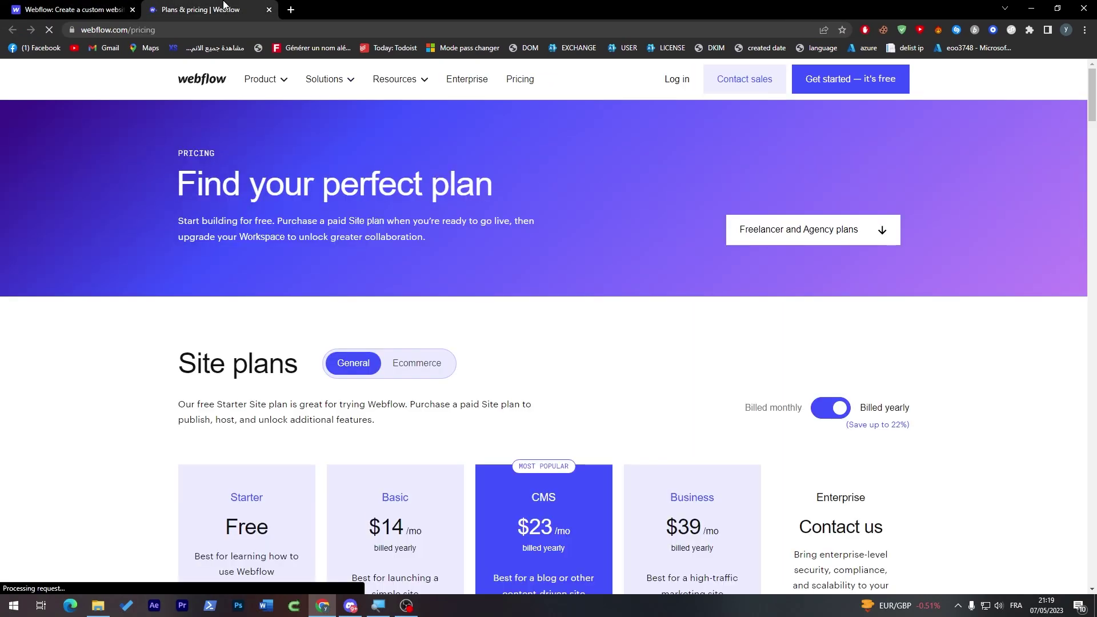
pyautogui.click(251, 9)
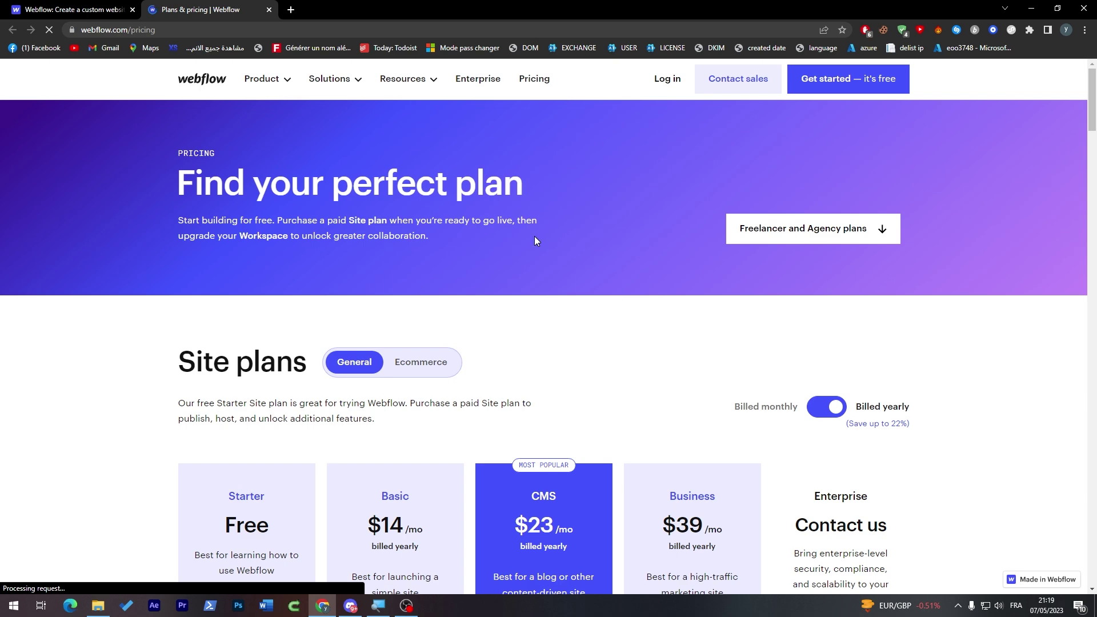
# Scroll the pricing page down to the Starter, Core, Growth and Enterprise plan cards
pyautogui.scroll(-6, 872, 140)
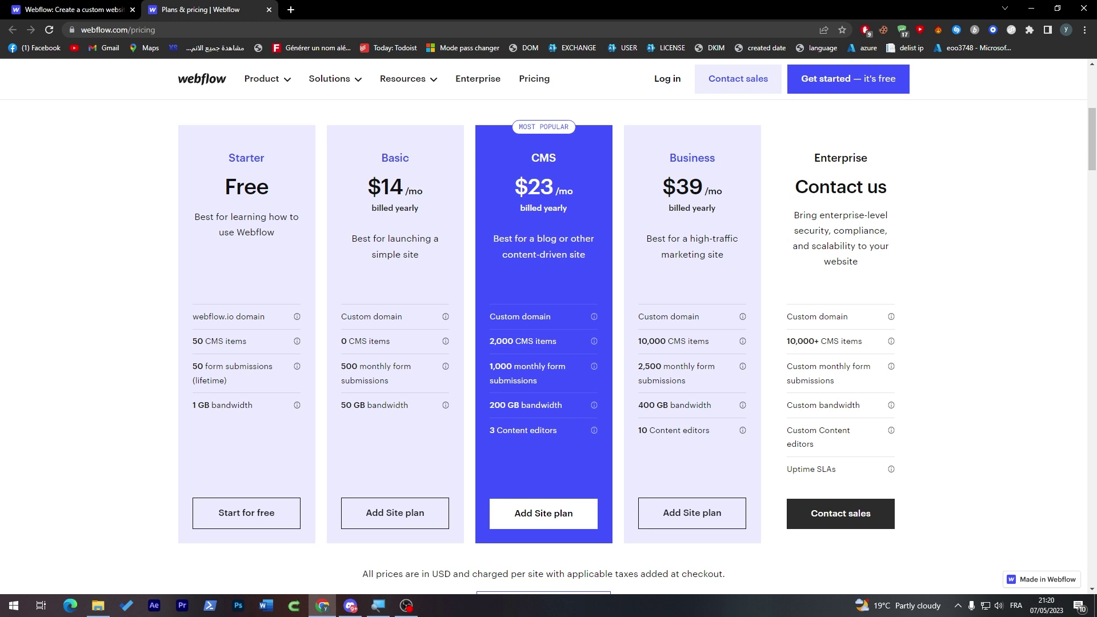
pyautogui.hotkey('ctrl', 'a')
pyautogui.click(310, 192)
# Scroll down to Workspaces and expand View all plan features
pyautogui.moveTo(1091, 163); pyautogui.dragTo(1091, 210)
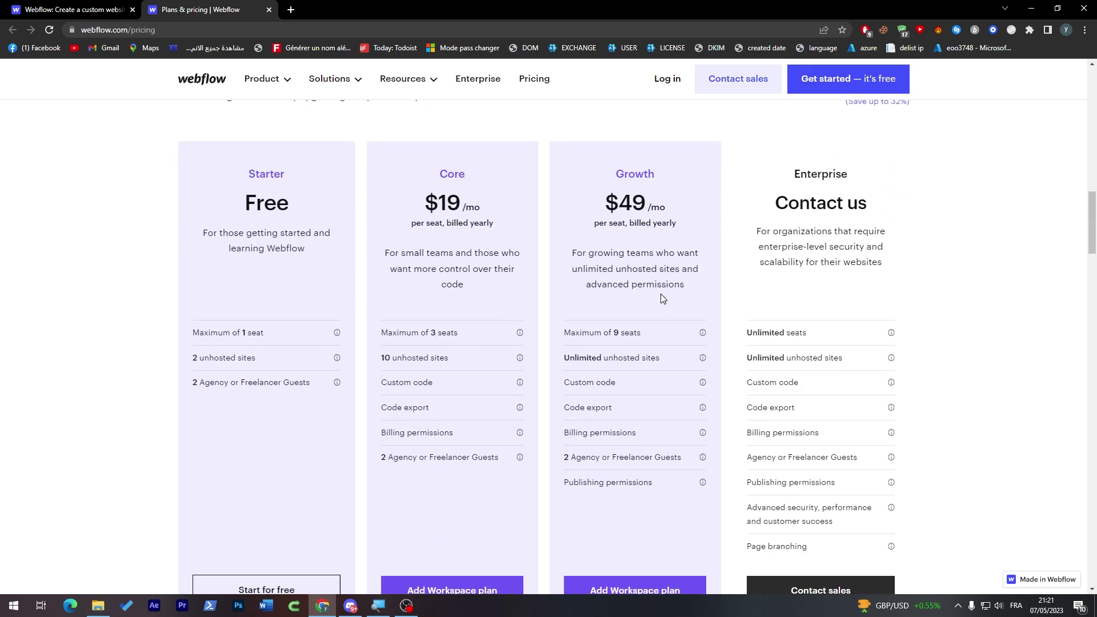
pyautogui.moveTo(1090, 237); pyautogui.dragTo(1073, 254)
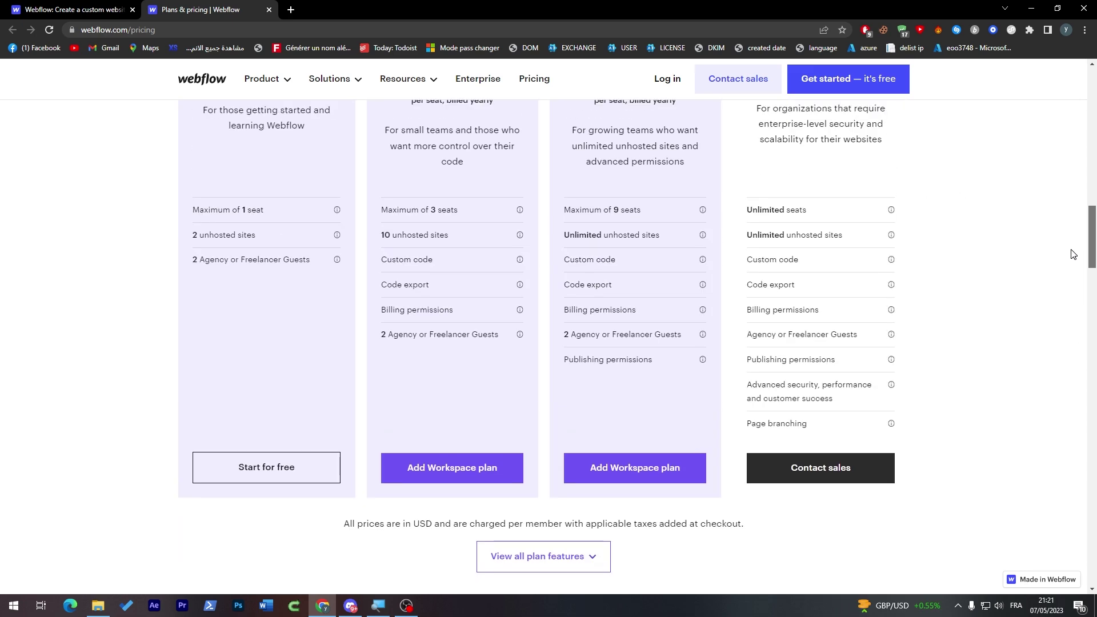
pyautogui.scroll(-2, 1072, 269)
pyautogui.click(587, 421)
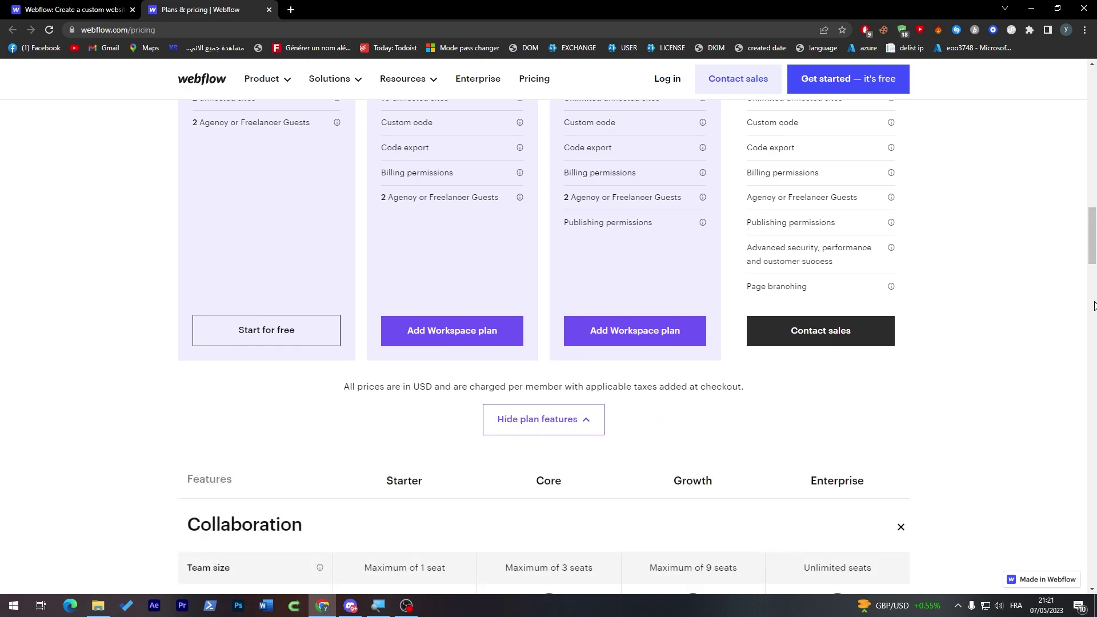
# Expand the Site features rows, then return up to the Ecommerce site plans
pyautogui.moveTo(1091, 251); pyautogui.dragTo(1088, 185)
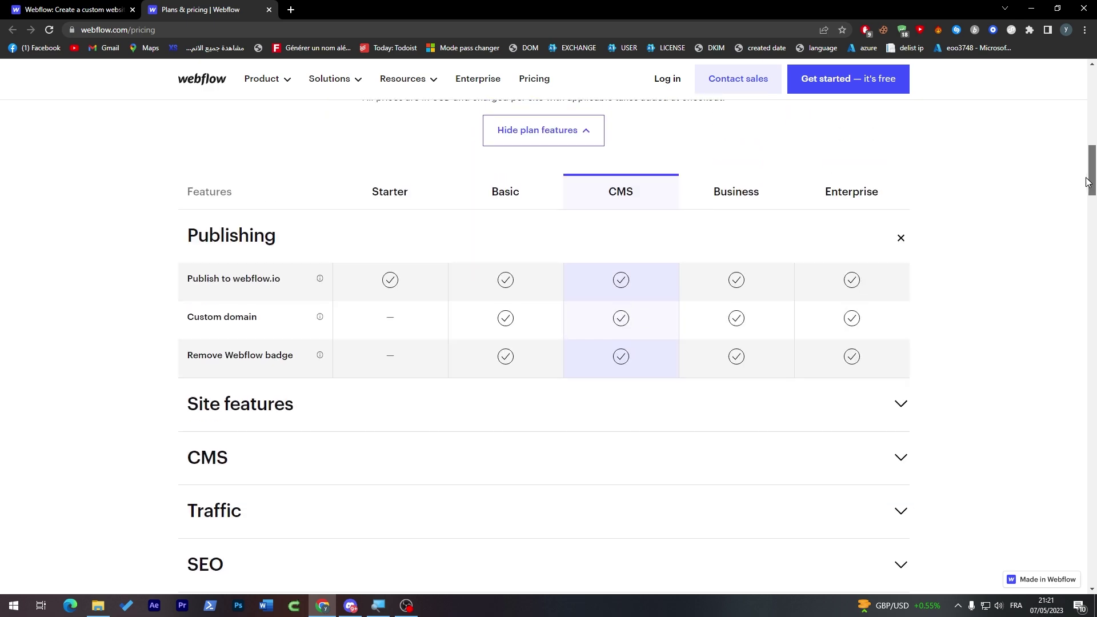
pyautogui.click(880, 415)
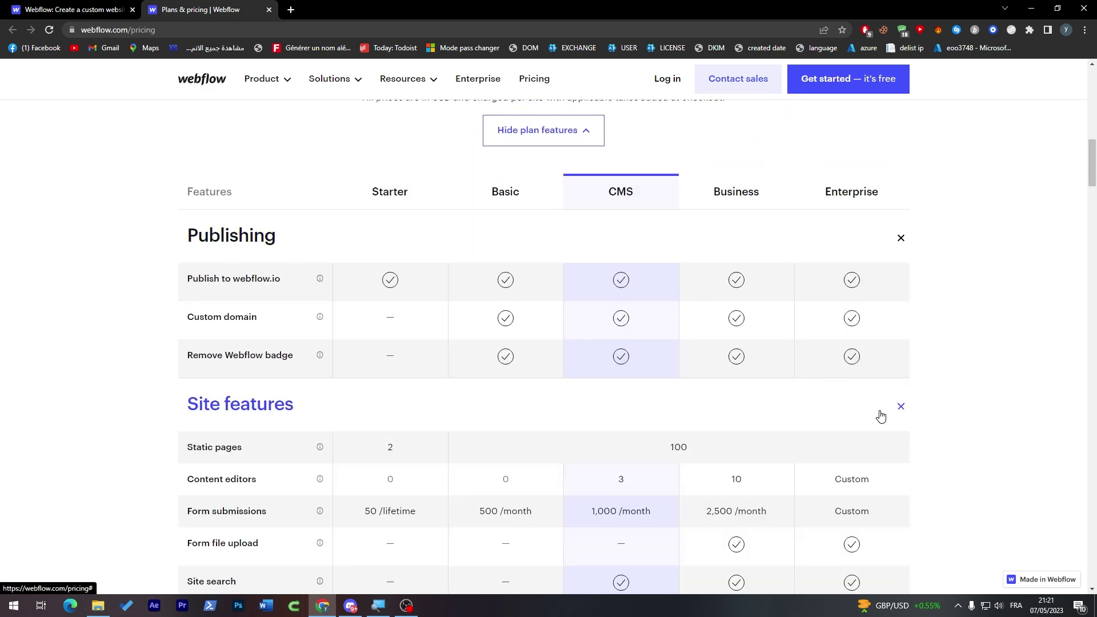
pyautogui.moveTo(1091, 173); pyautogui.dragTo(1080, 124)
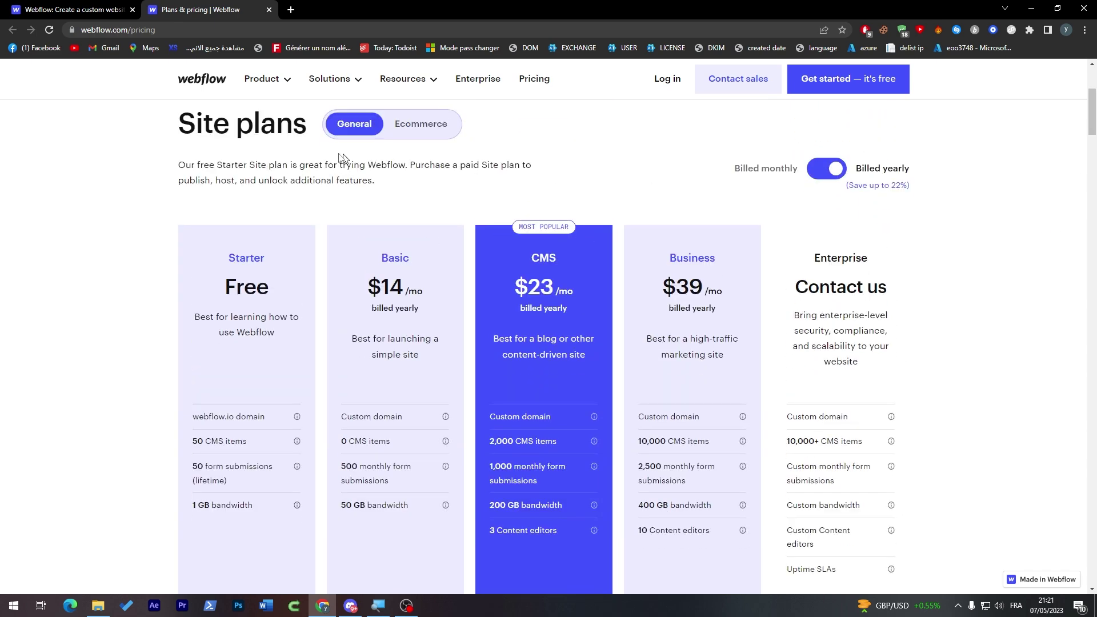
pyautogui.click(412, 133)
# Review the Ecommerce and freelancer & agency workspace plans, then open the Get started sign-up form
pyautogui.click(369, 132)
pyautogui.click(417, 132)
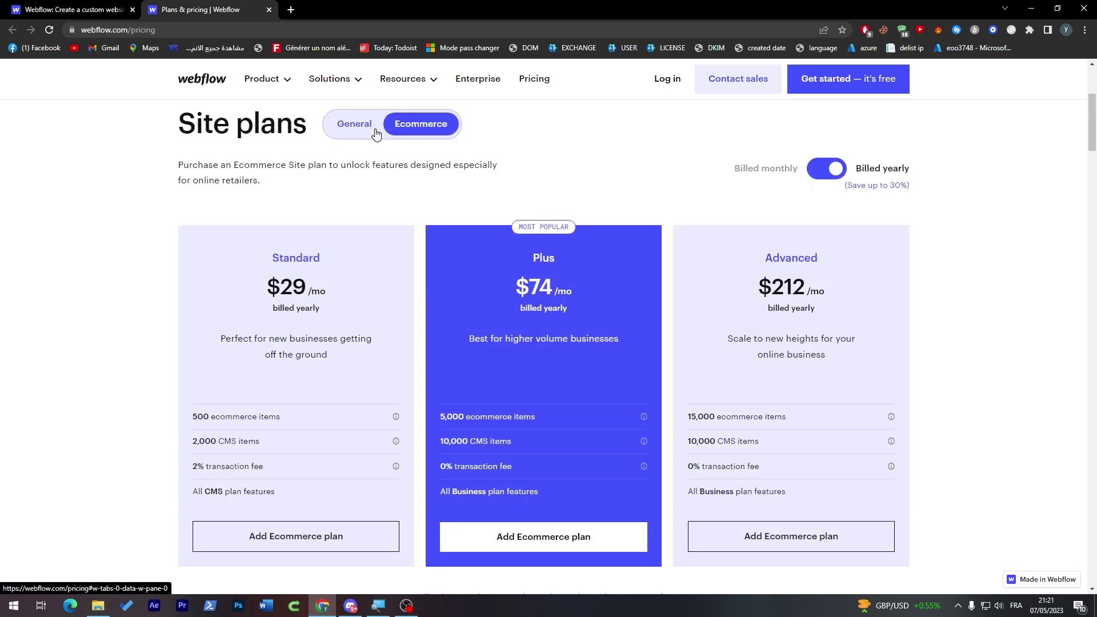
pyautogui.click(1094, 87)
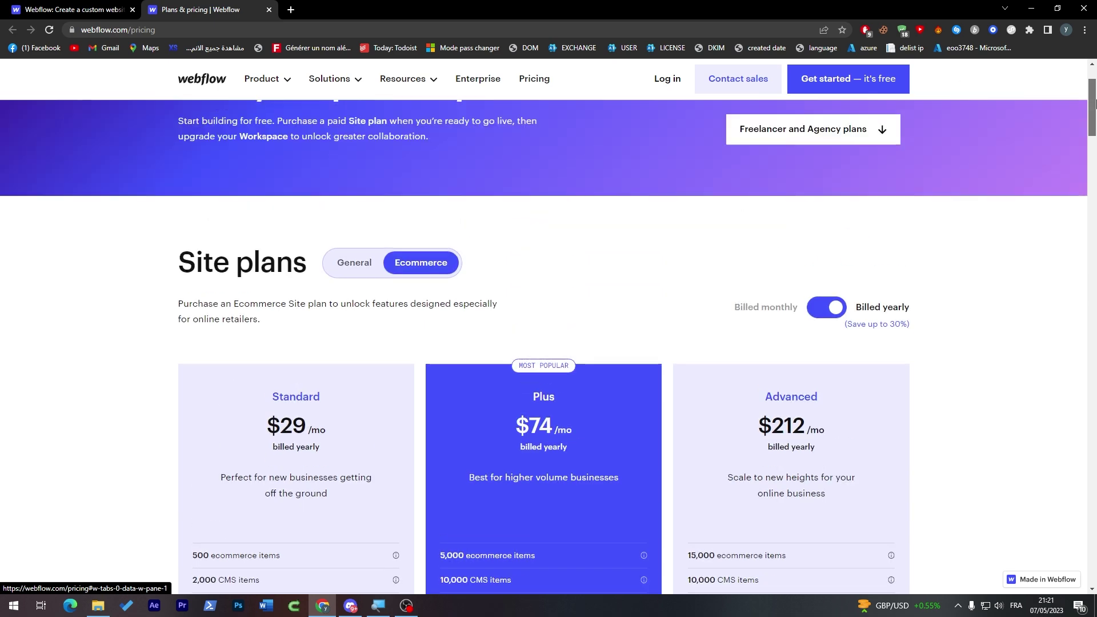
pyautogui.moveTo(1094, 83); pyautogui.dragTo(1092, 183)
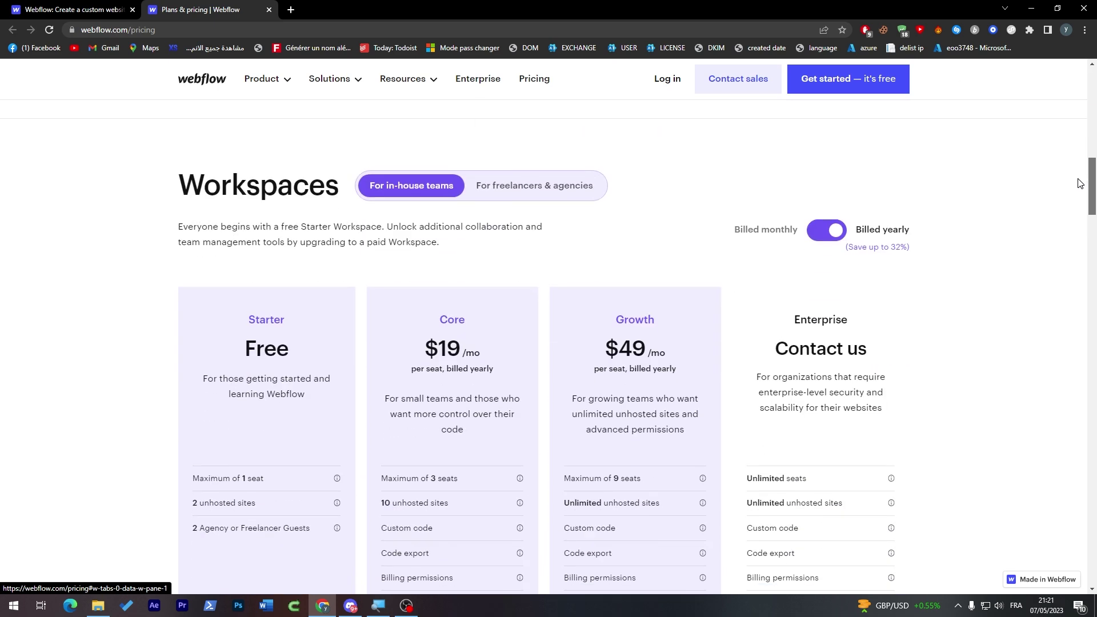
pyautogui.click(488, 191)
pyautogui.click(422, 196)
pyautogui.click(497, 194)
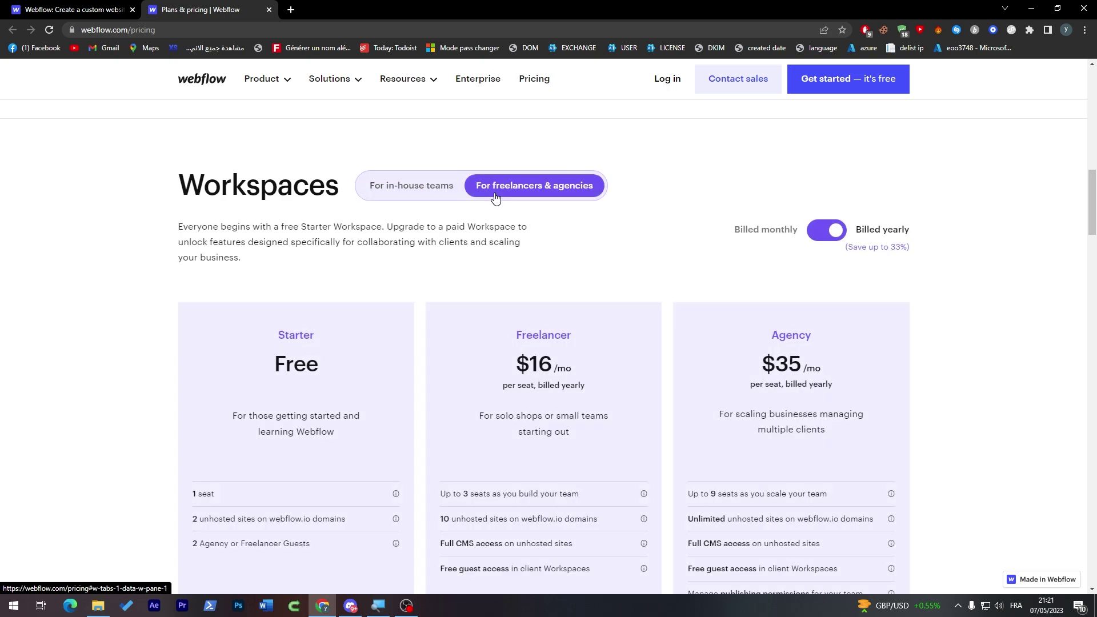
pyautogui.moveTo(1092, 211); pyautogui.dragTo(1043, 116)
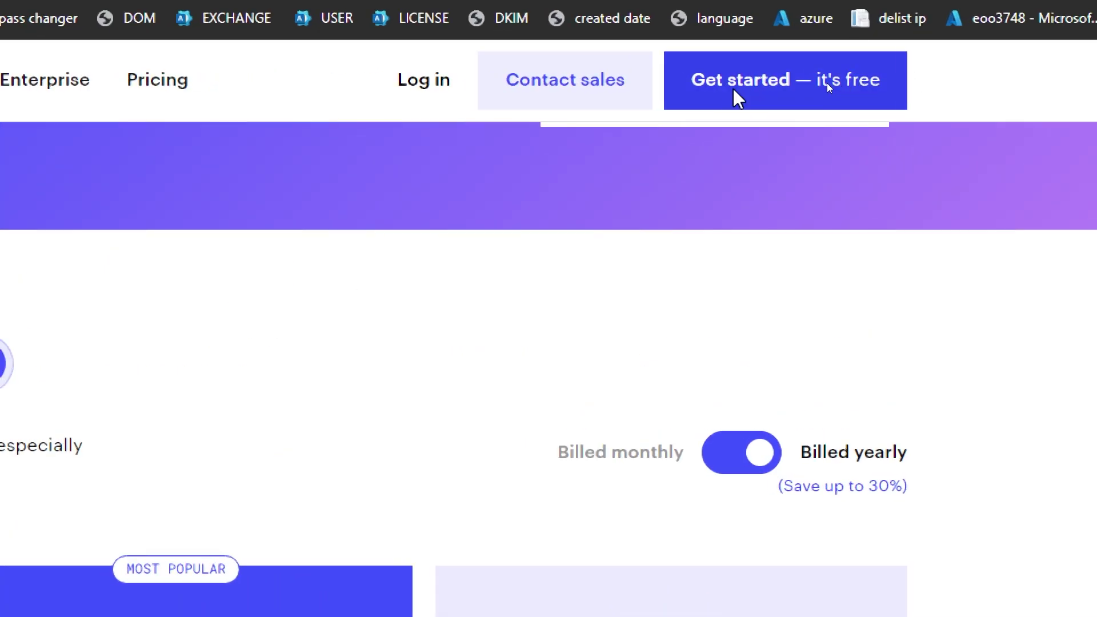
pyautogui.click(734, 90)
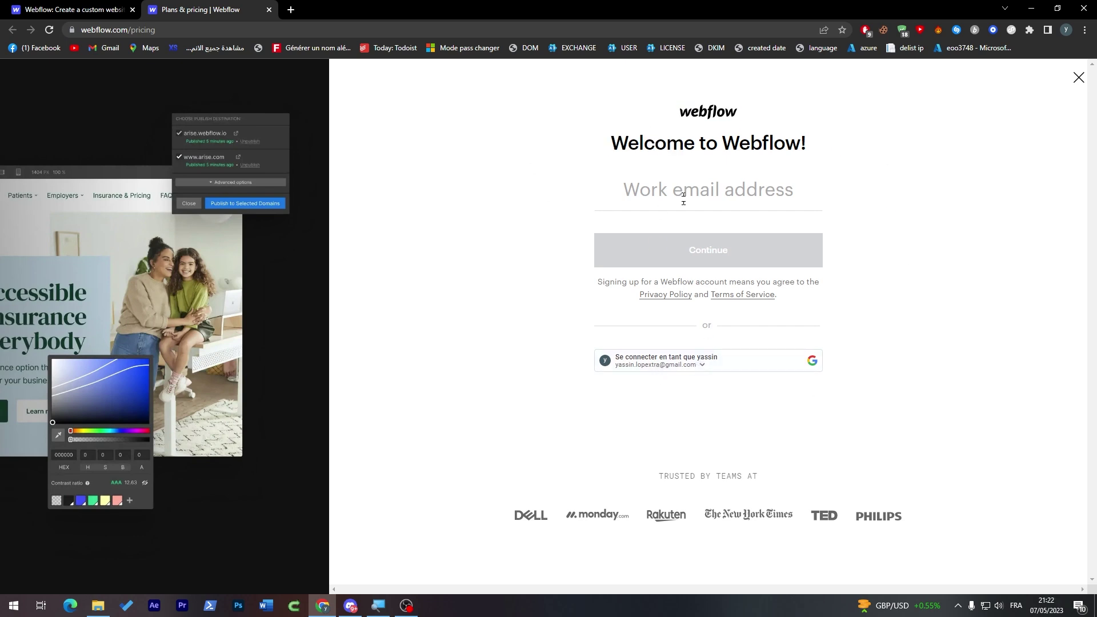
# Continue with the suggested Google account to reach the Webflow workspace dashboard
pyautogui.click(704, 372)
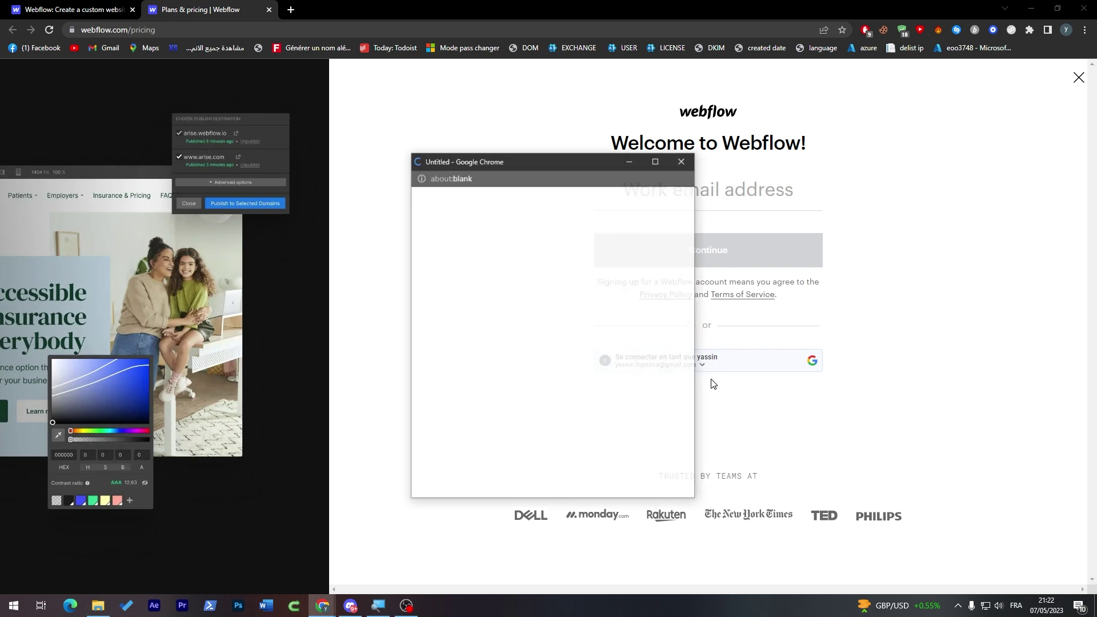
pyautogui.click(529, 287)
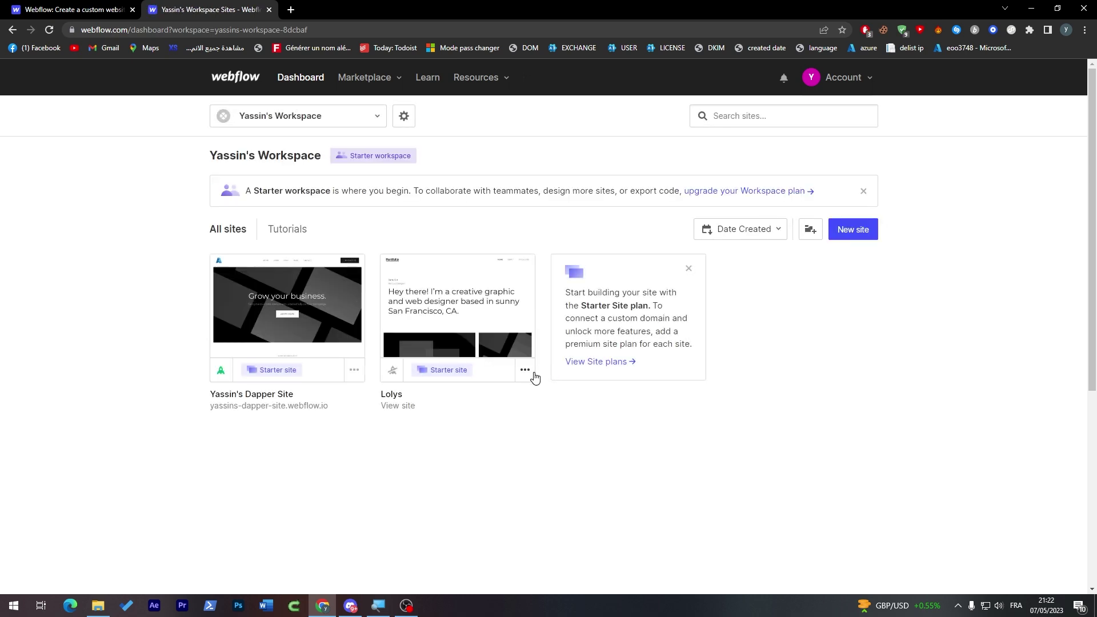
# Delete the Lolys site forever by confirming its name 'lolys', then start a new site
pyautogui.click(525, 371)
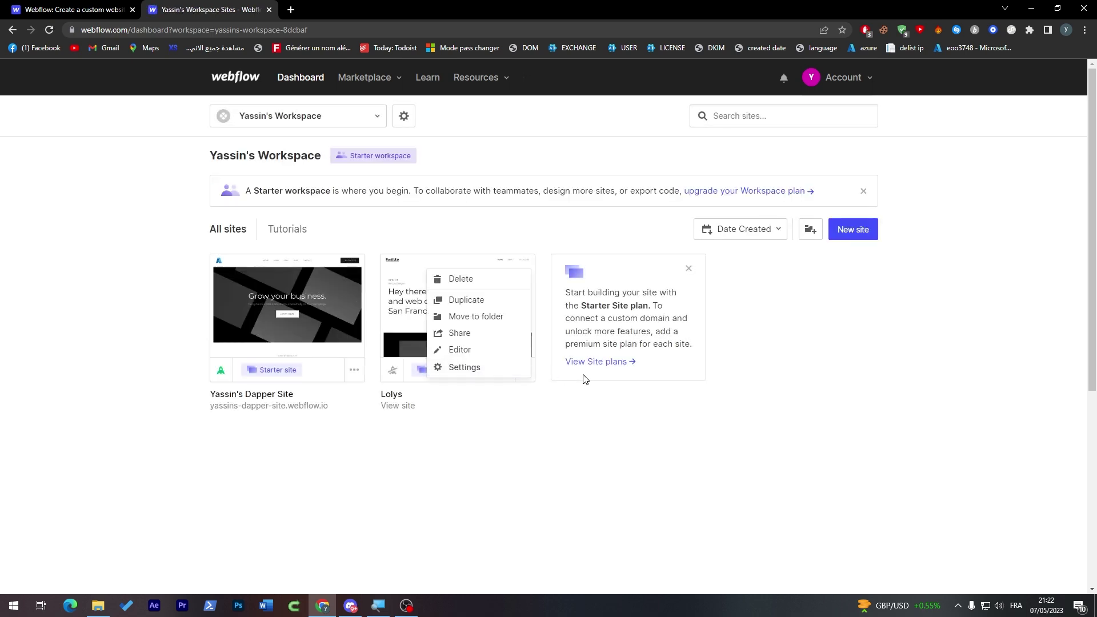
pyautogui.click(452, 278)
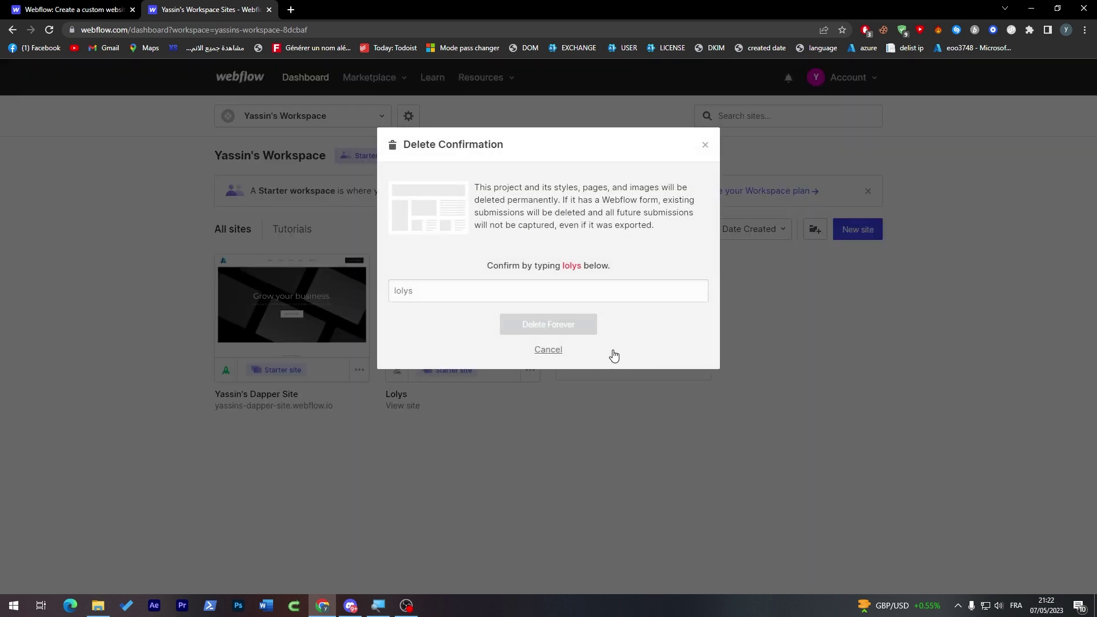
pyautogui.click(548, 291)
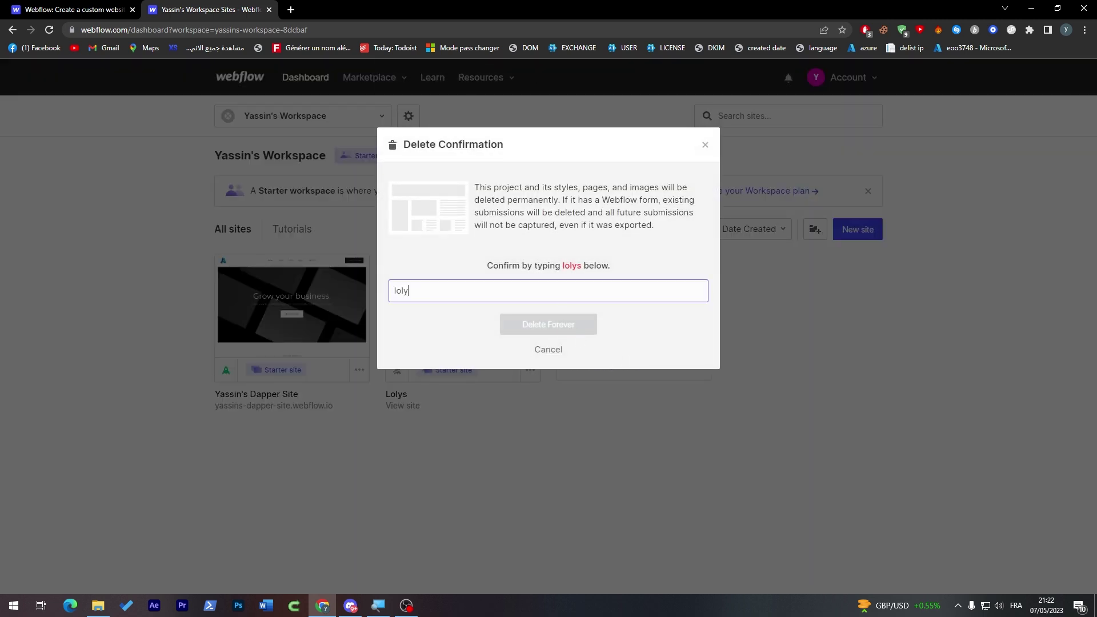
pyautogui.write('lolys')
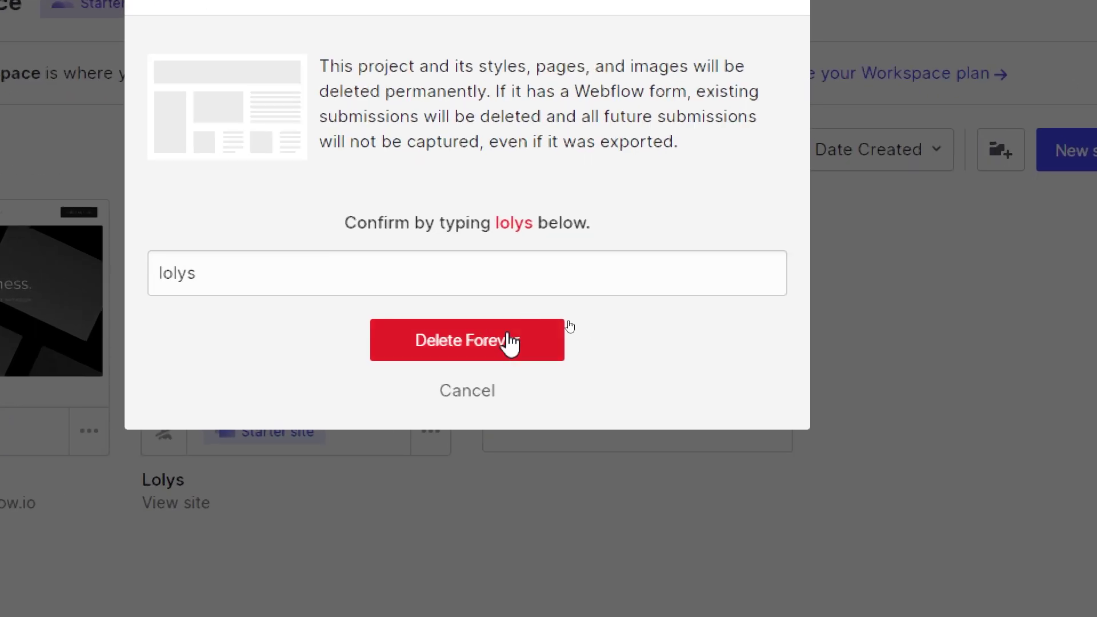
pyautogui.click(570, 325)
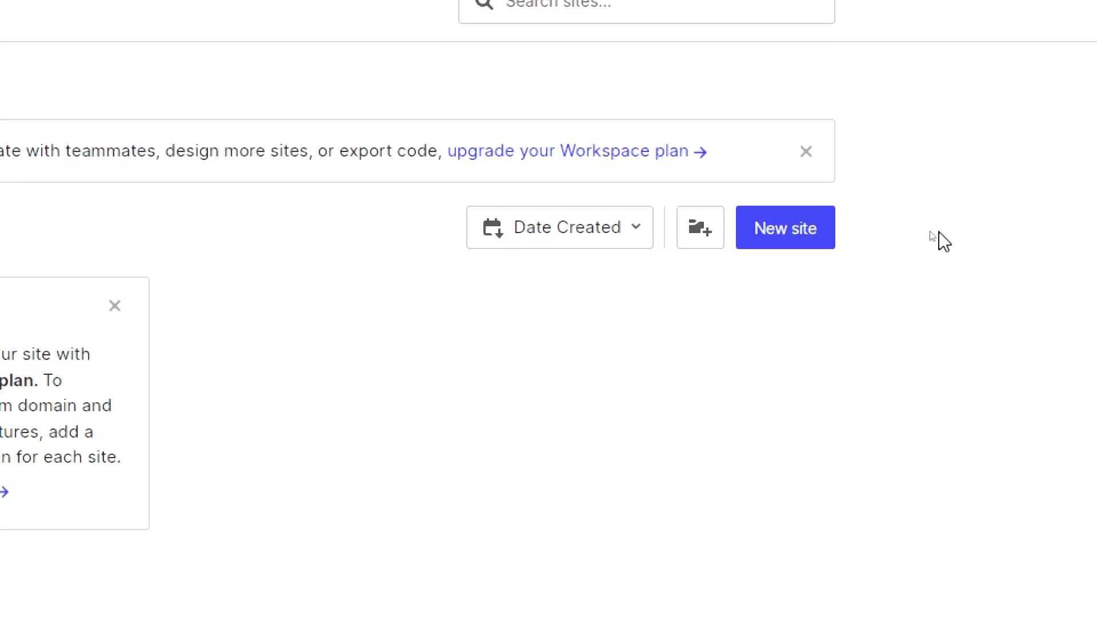
pyautogui.click(769, 244)
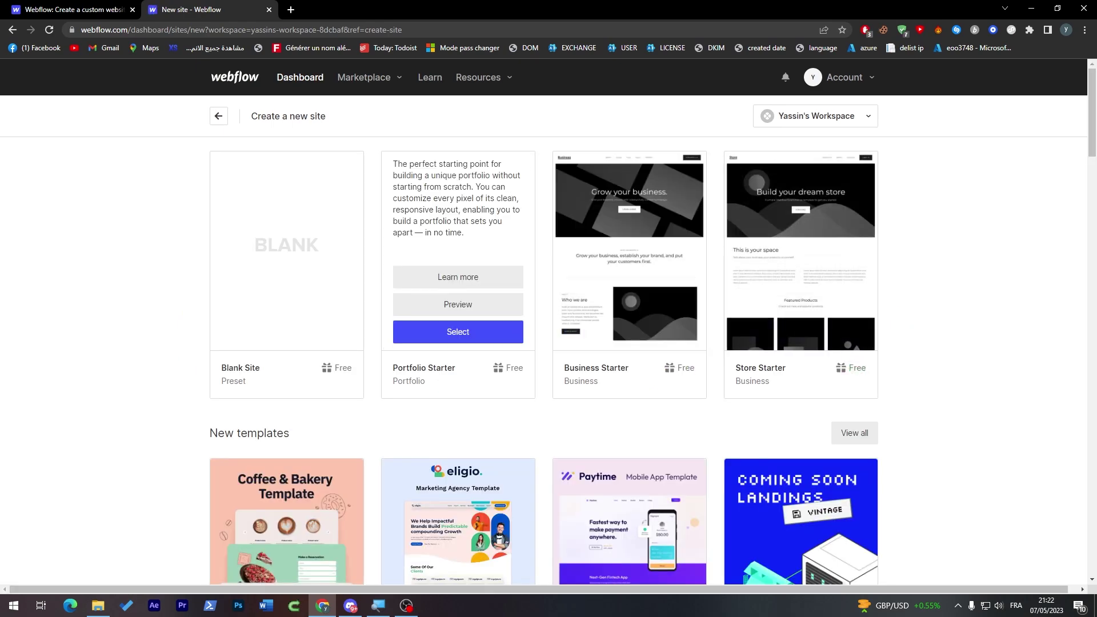
# Scroll the template page down to Free templates to locate the Moxom card
pyautogui.moveTo(335, 263)
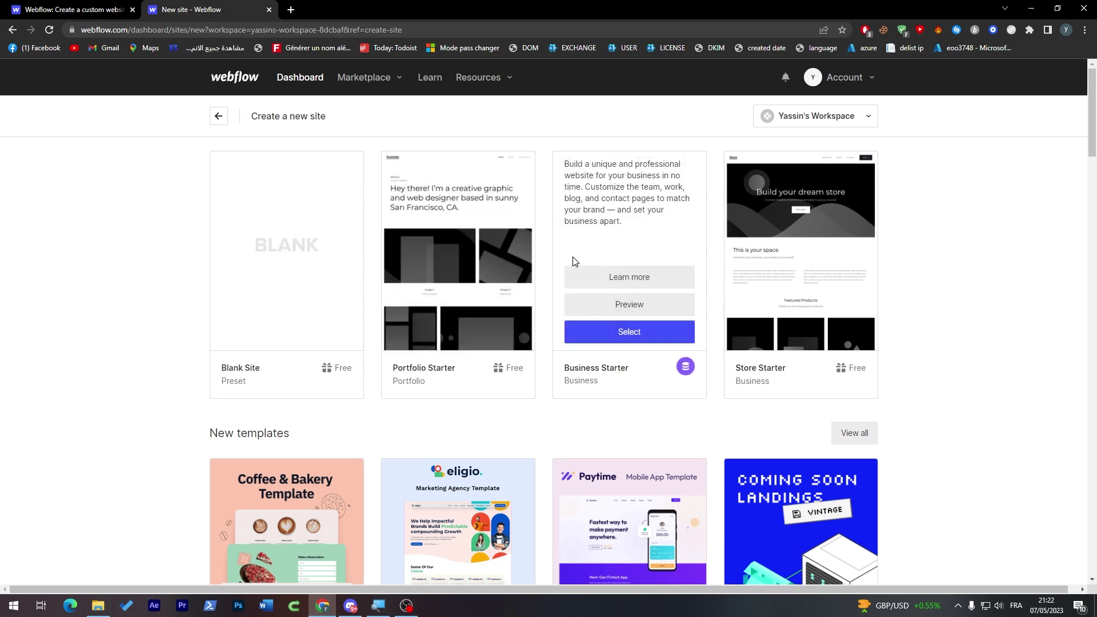
pyautogui.moveTo(726, 267)
pyautogui.moveTo(1090, 141); pyautogui.dragTo(1087, 178)
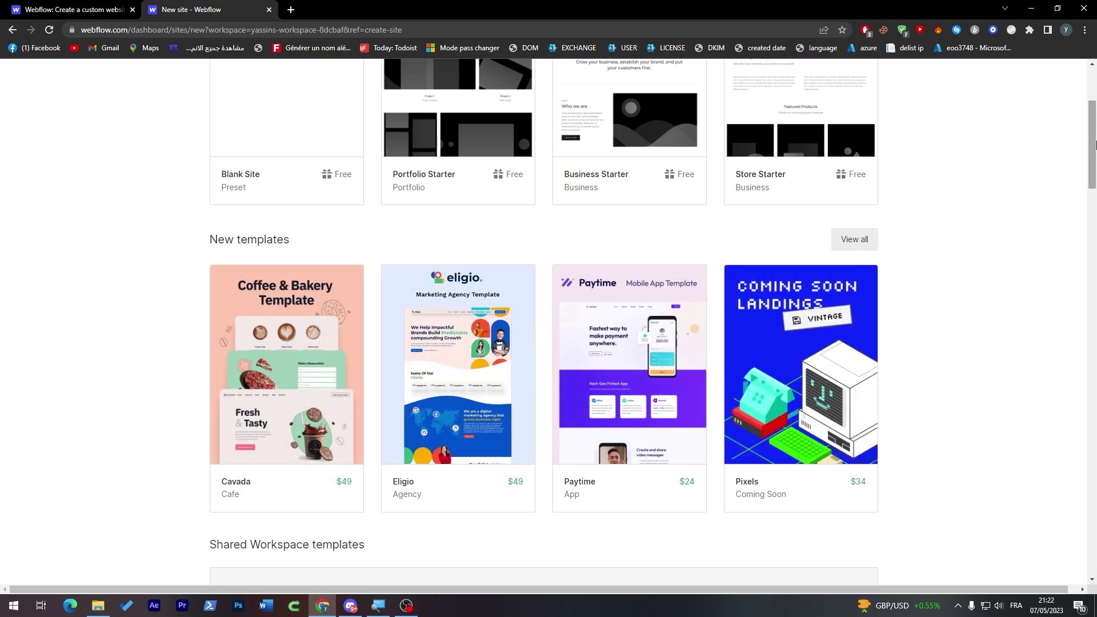
pyautogui.scroll(-8, 1095, 144)
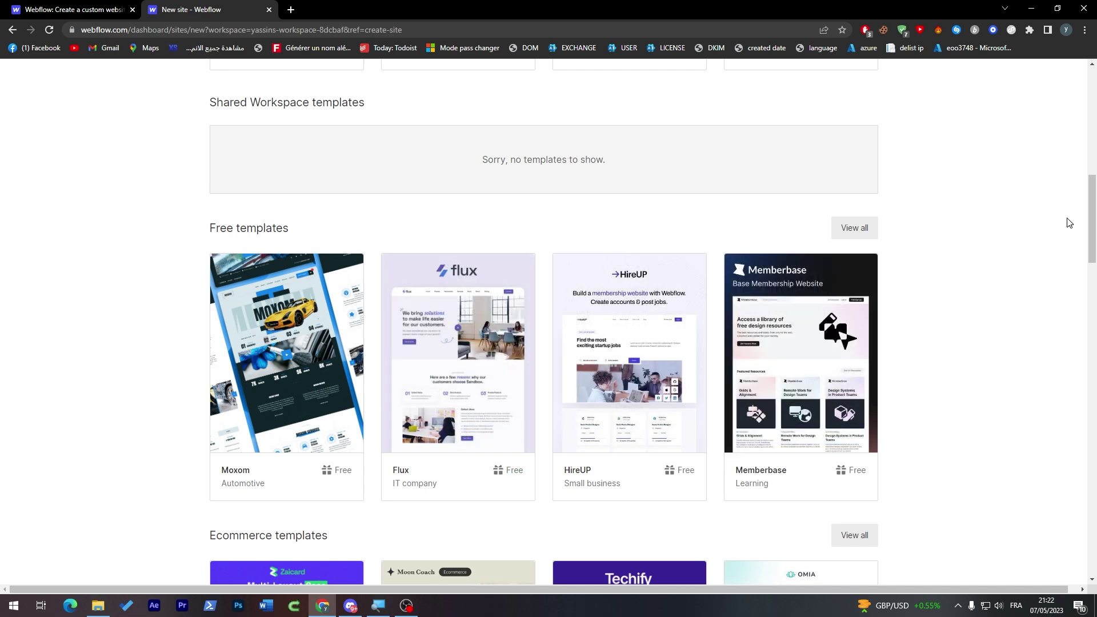
pyautogui.scroll(-4, 1088, 234)
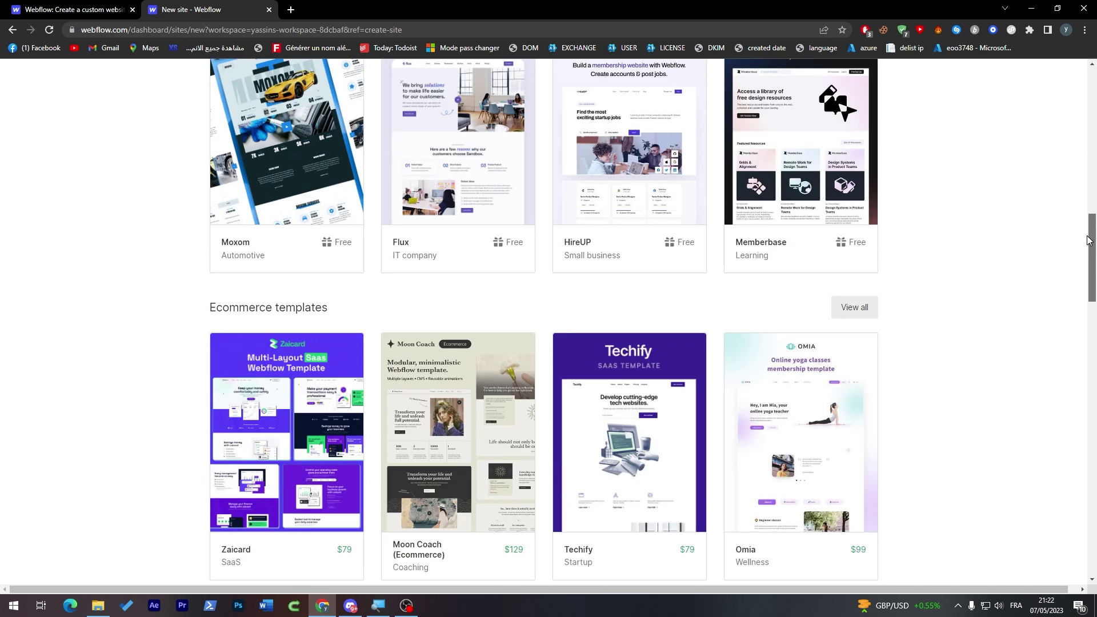
pyautogui.scroll(3, 1085, 231)
pyautogui.scroll(-1, 1076, 220)
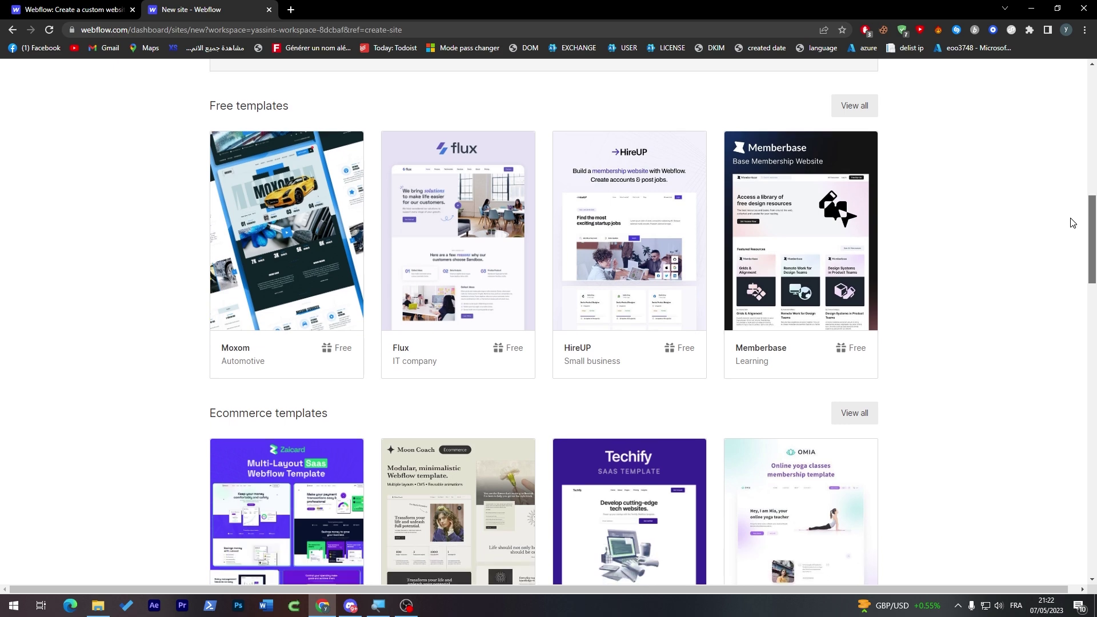
# Pick the Moxom template, rename the site to 'Test' and create it
pyautogui.moveTo(265, 313)
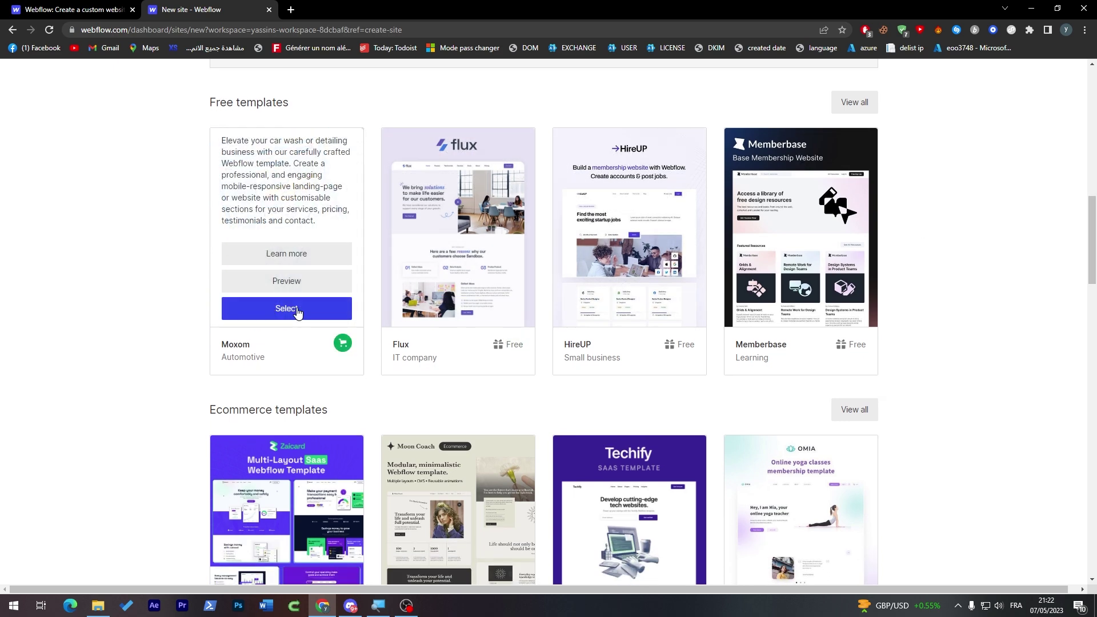
pyautogui.click(283, 309)
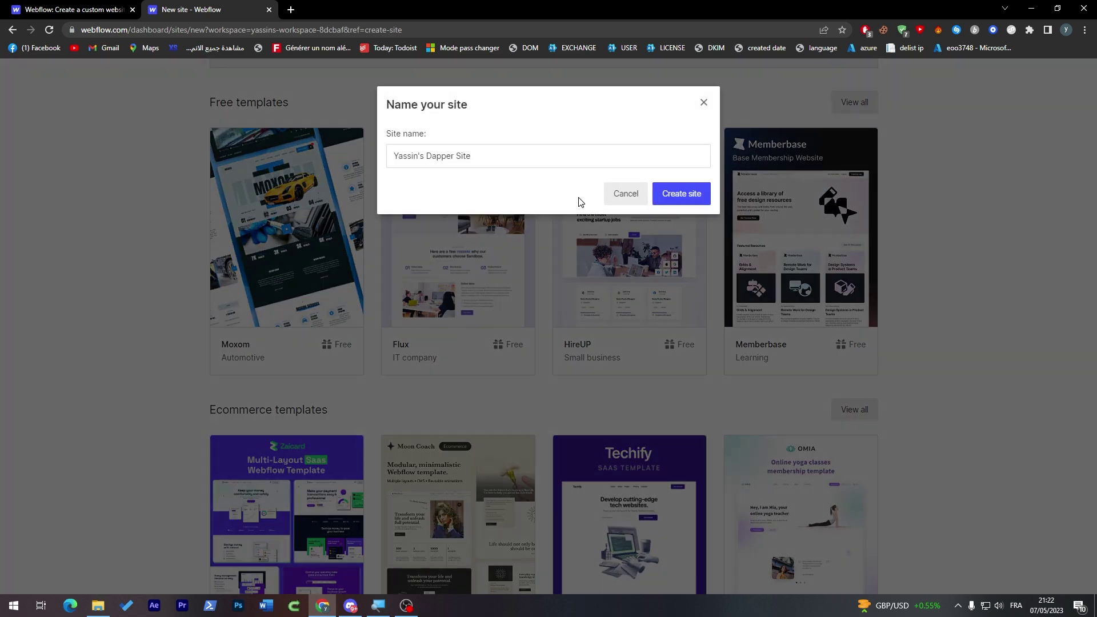
pyautogui.press('Right')
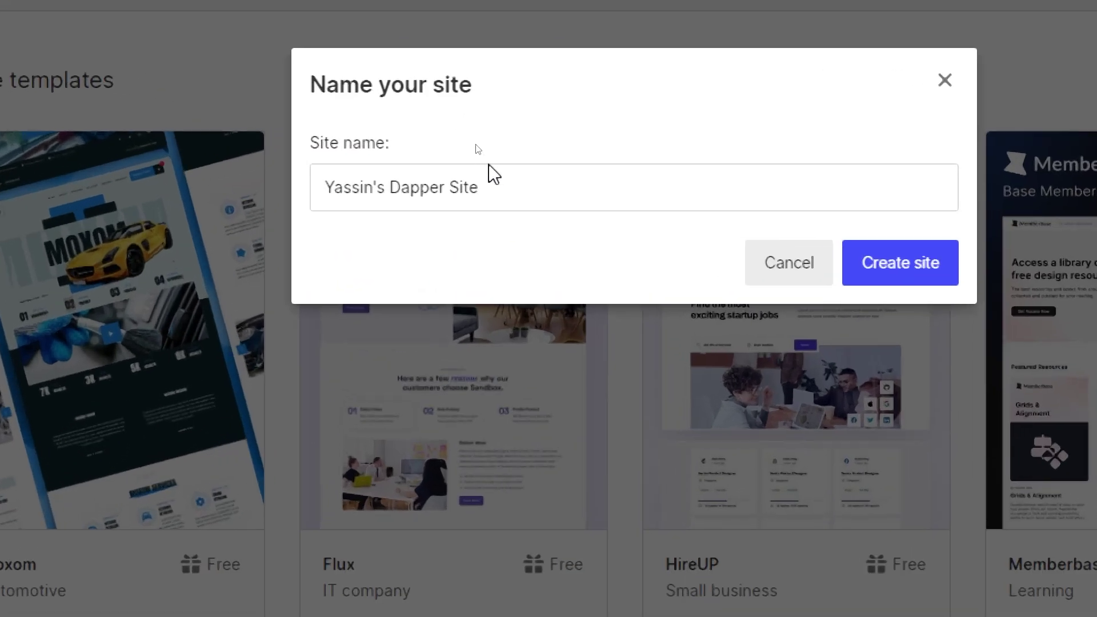
pyautogui.click(486, 152)
pyautogui.hotkey('ctrl', 'a')
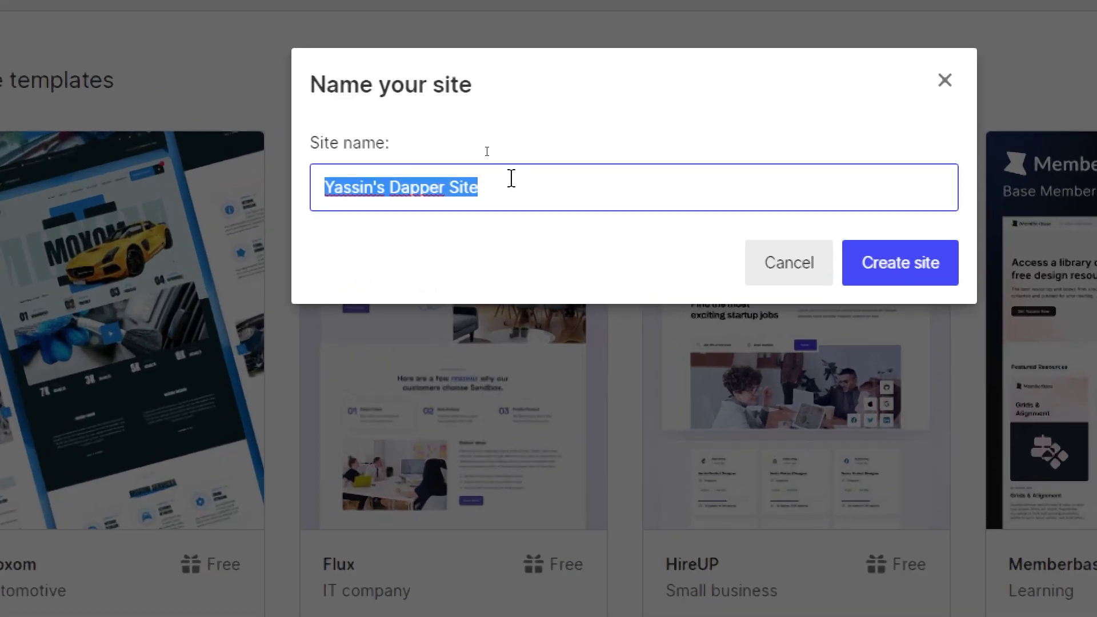
pyautogui.write('Test')
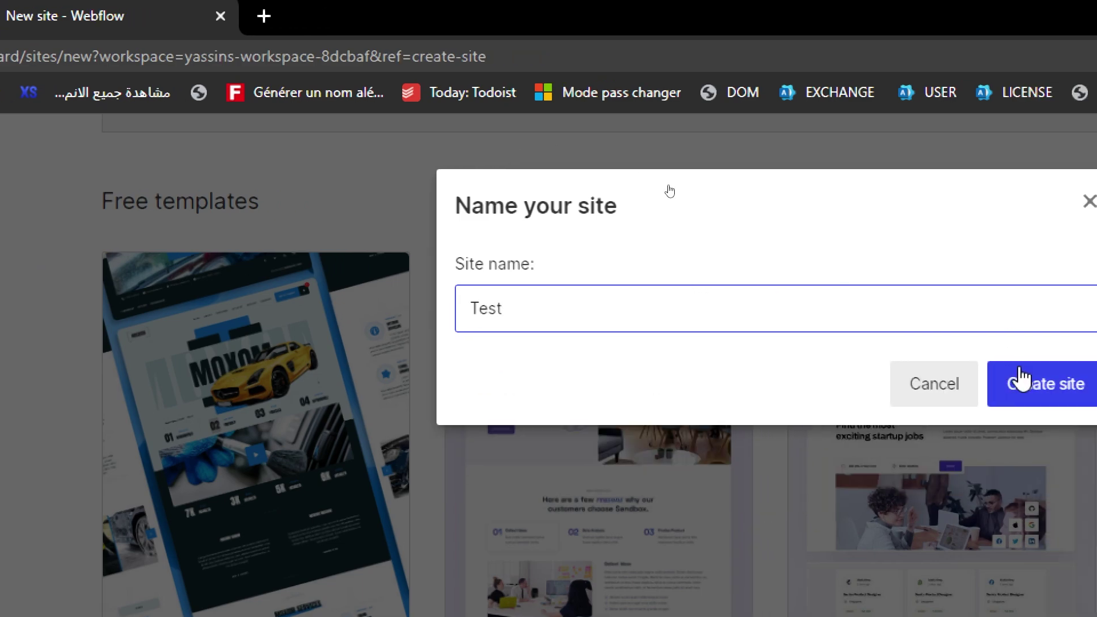
pyautogui.click(1020, 379)
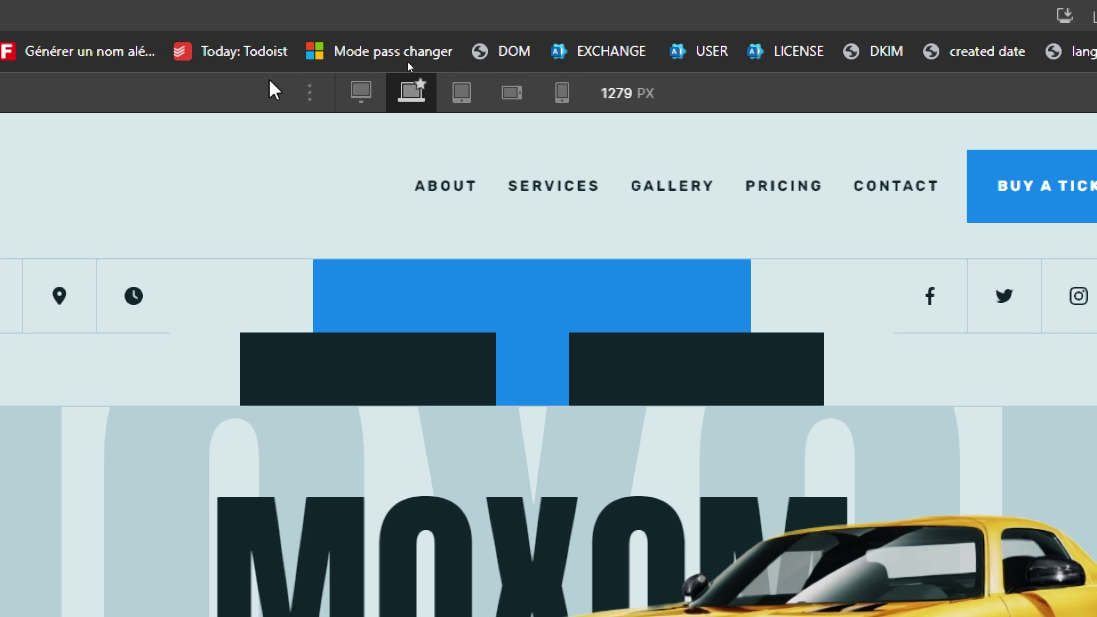
# Preview the Home page at phone portrait, phone landscape, tablet and desktop widths
pyautogui.click(561, 95)
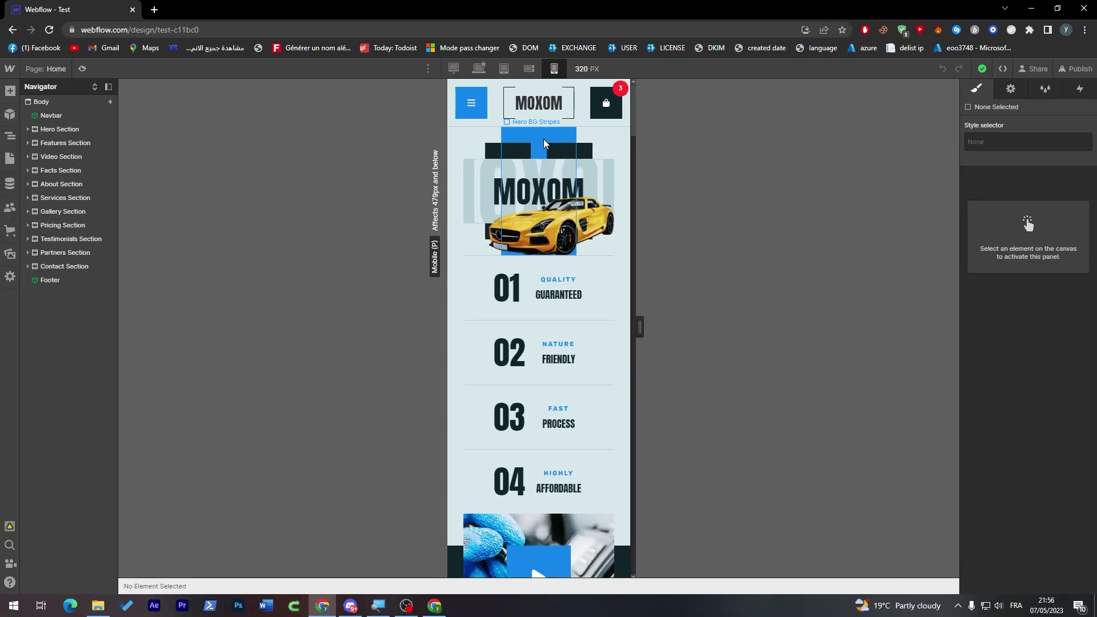
pyautogui.click(513, 95)
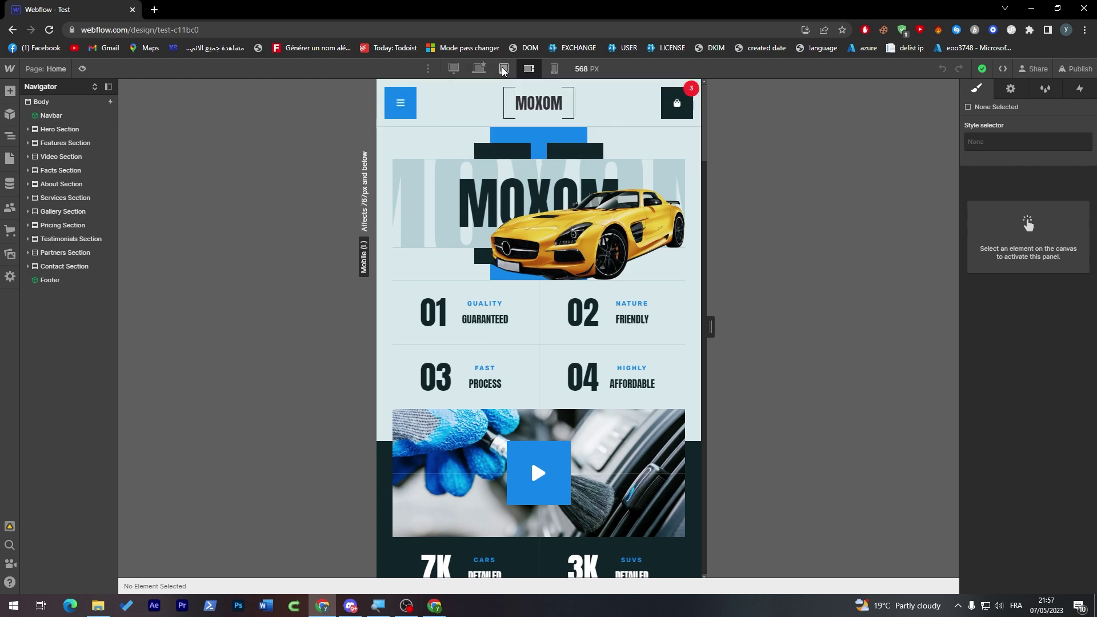
pyautogui.click(503, 69)
pyautogui.click(480, 68)
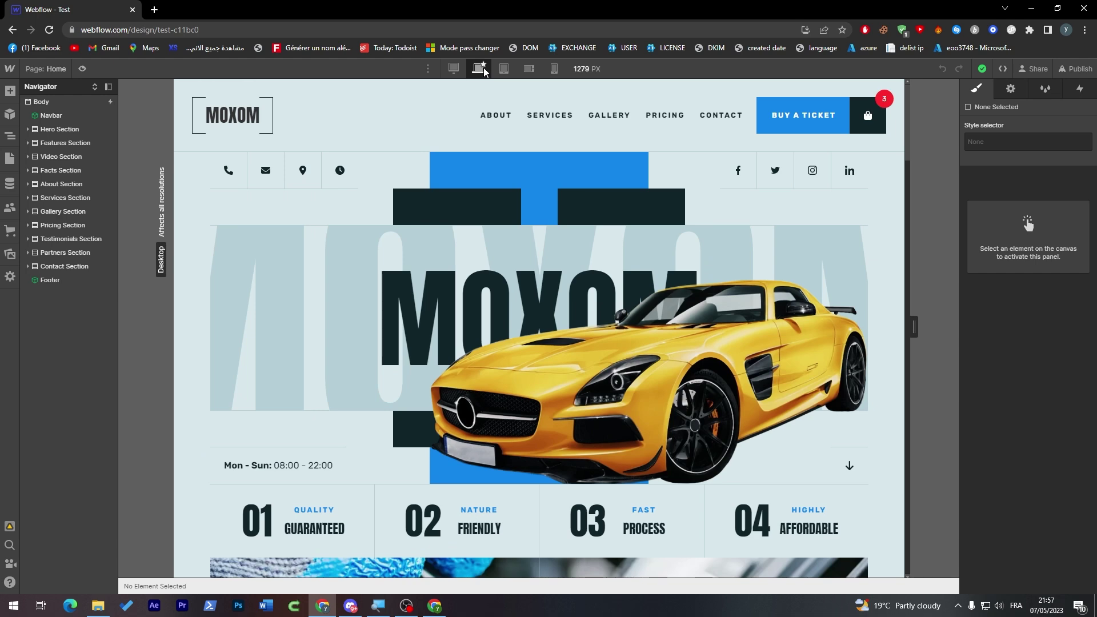
pyautogui.click(454, 69)
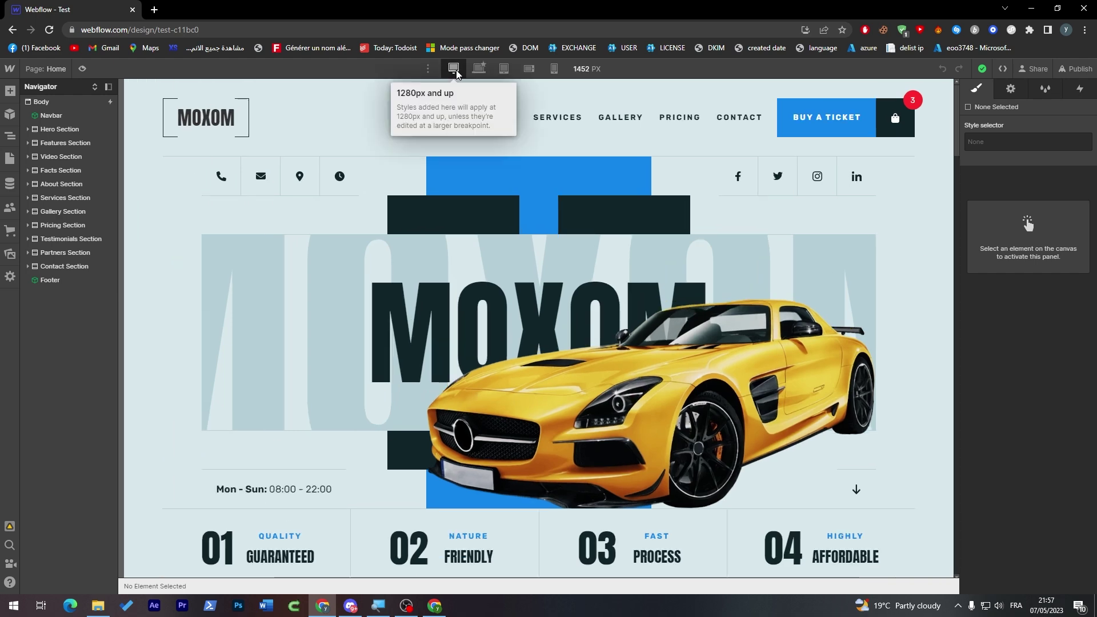
# Choose a 1920px breakpoint but cancel it, returning to the 1279 px desktop view
pyautogui.click(428, 68)
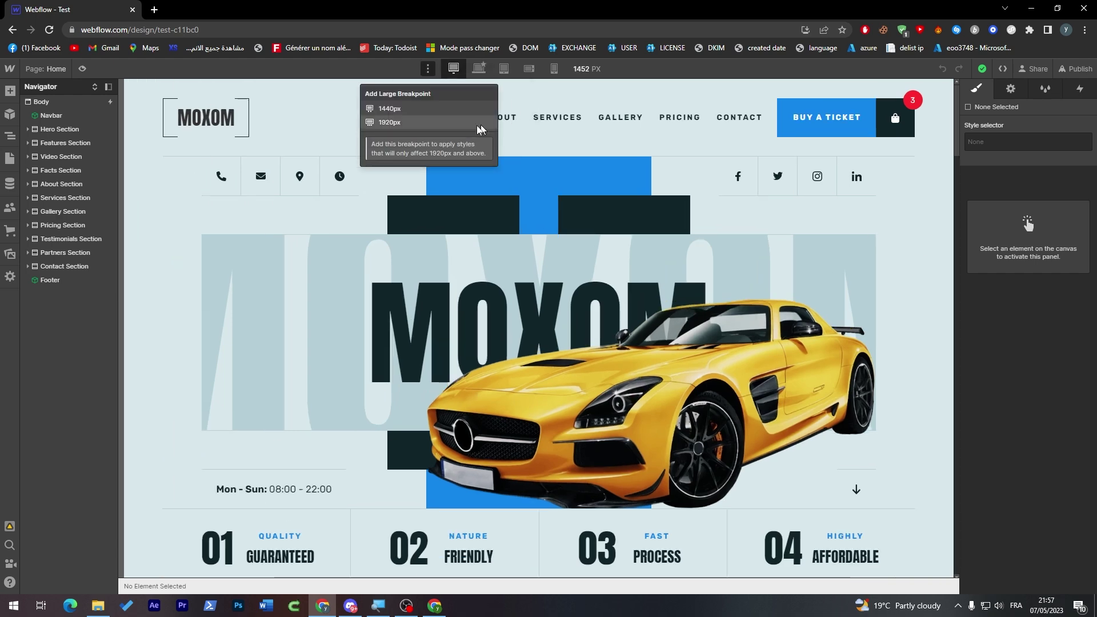
pyautogui.click(408, 125)
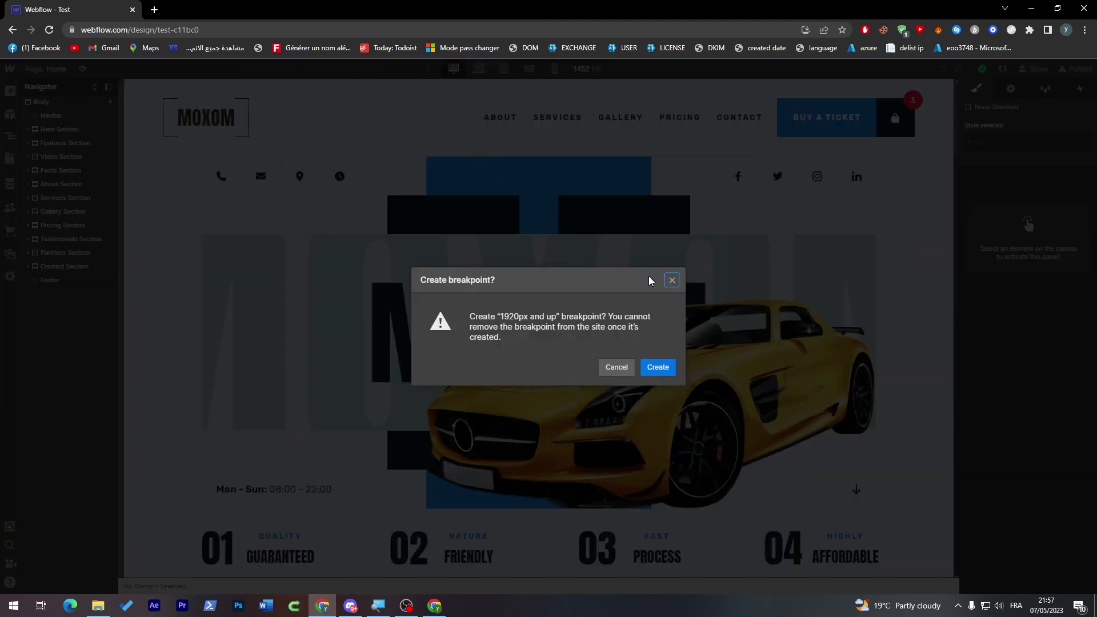
pyautogui.click(672, 280)
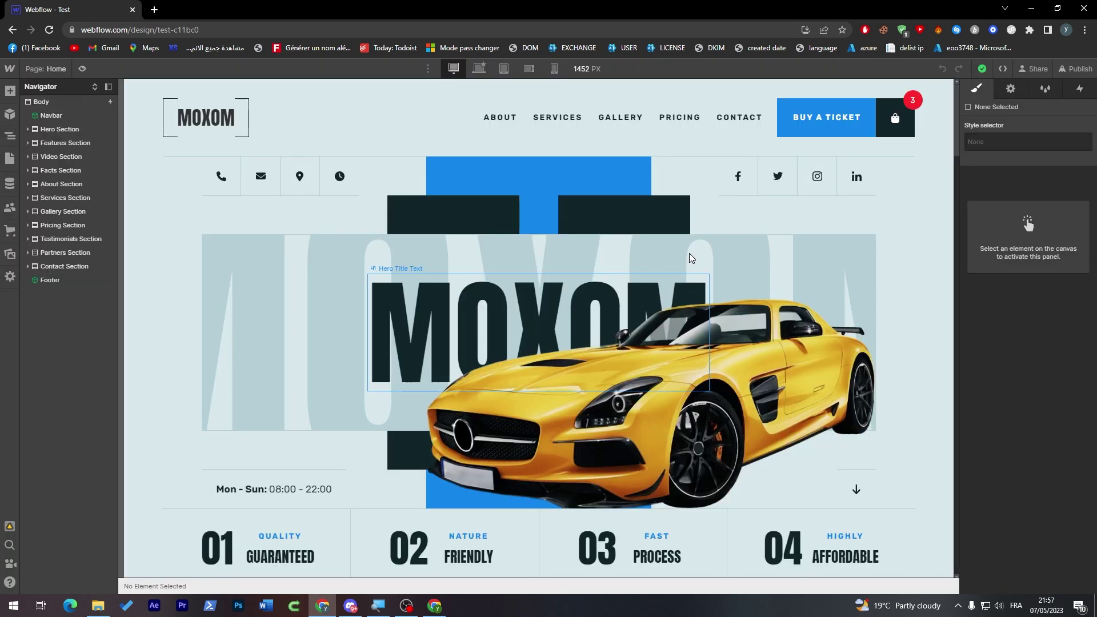
pyautogui.click(479, 68)
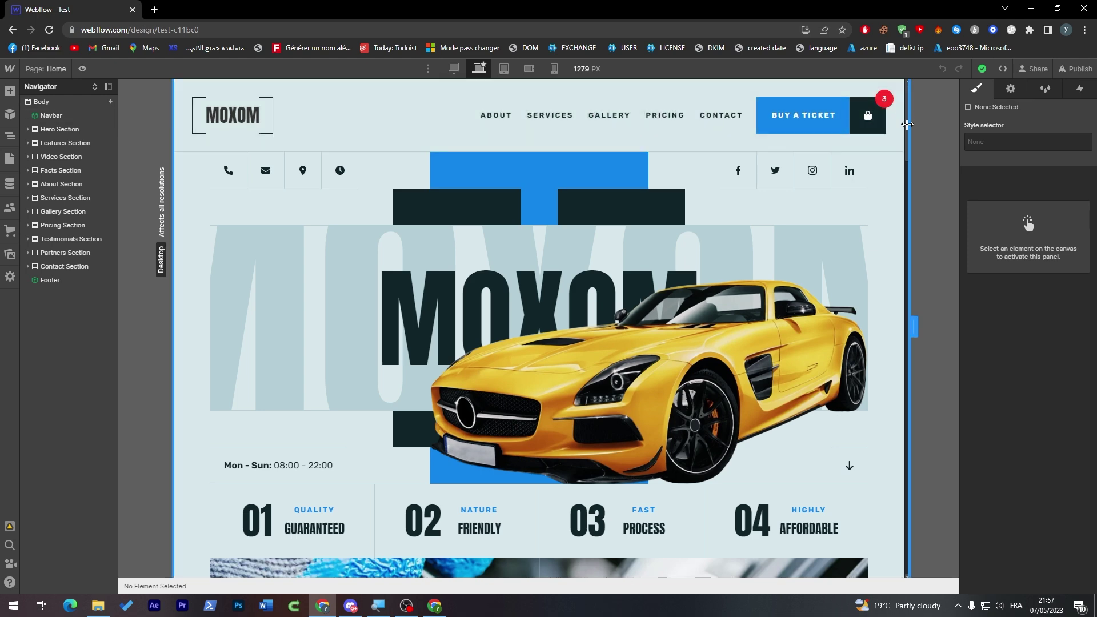
pyautogui.scroll(-5, 901, 173)
pyautogui.scroll(-15, 901, 173)
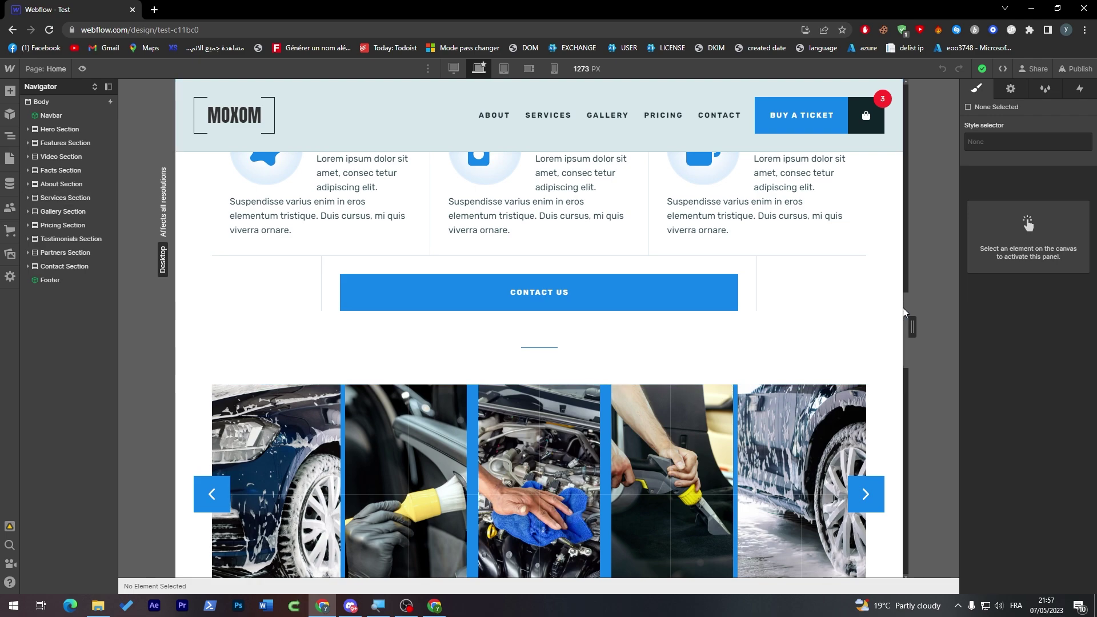
pyautogui.scroll(-8, 893, 363)
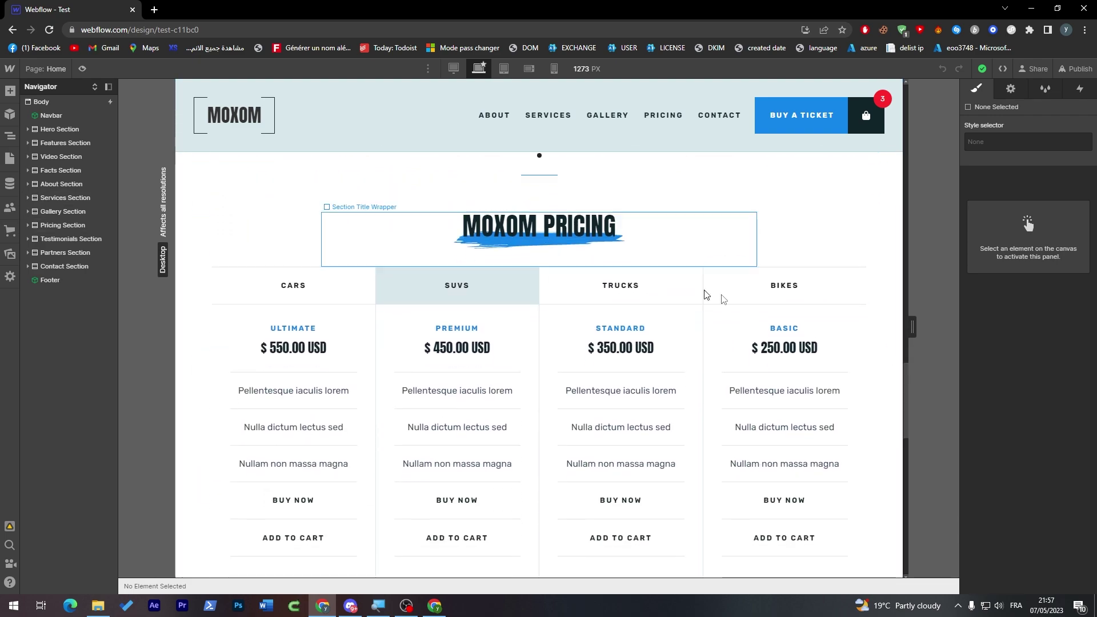
pyautogui.scroll(5, 903, 361)
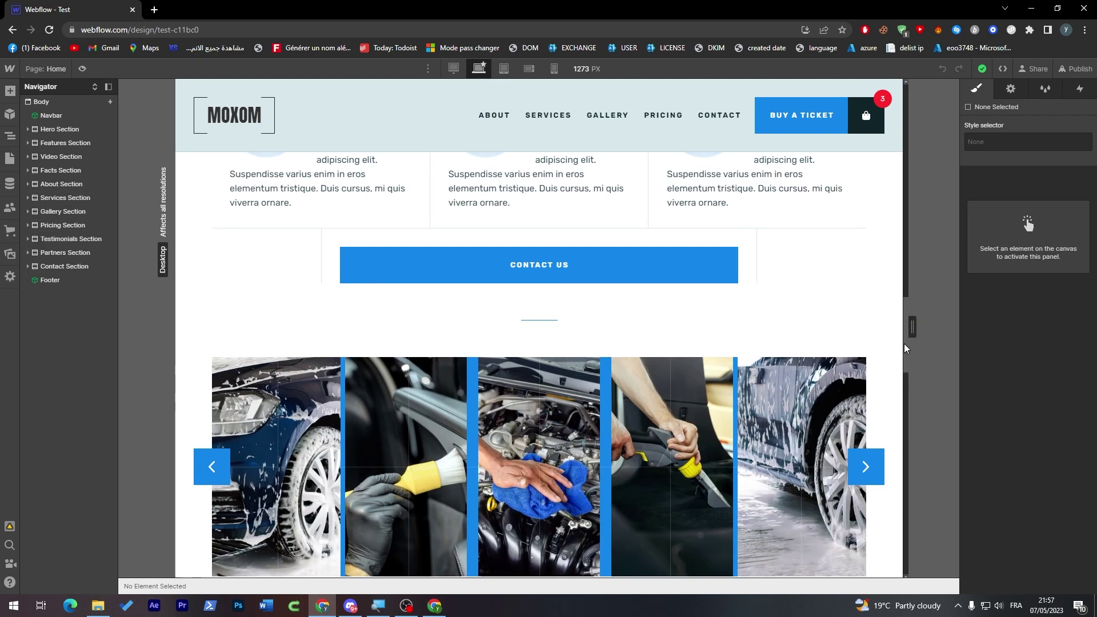
pyautogui.scroll(-10, 900, 442)
pyautogui.scroll(6, 897, 422)
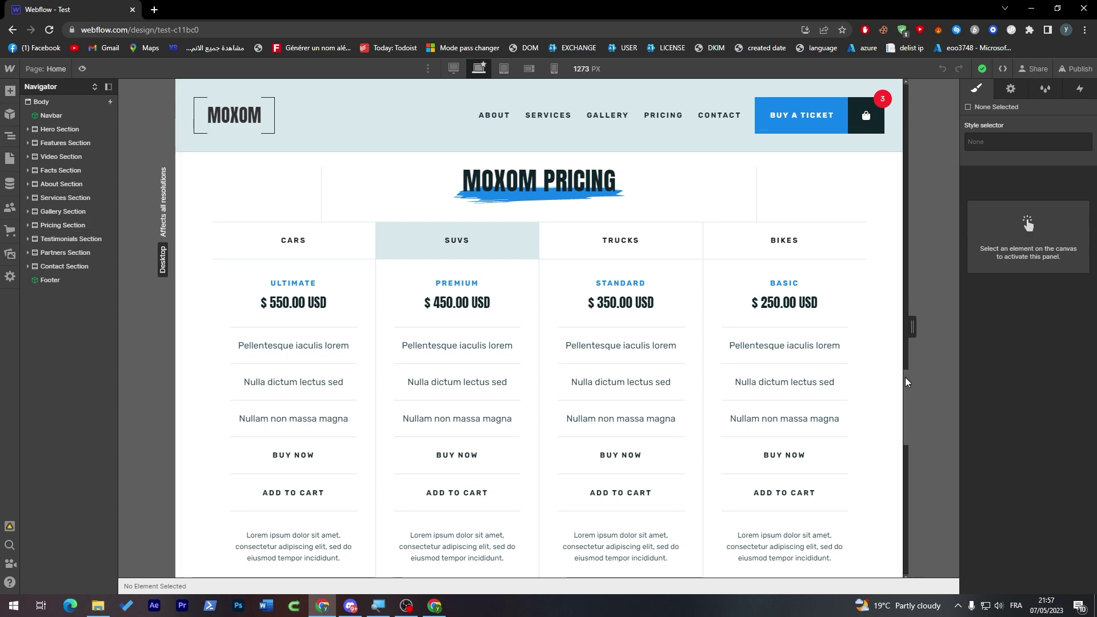
pyautogui.scroll(-10, 903, 400)
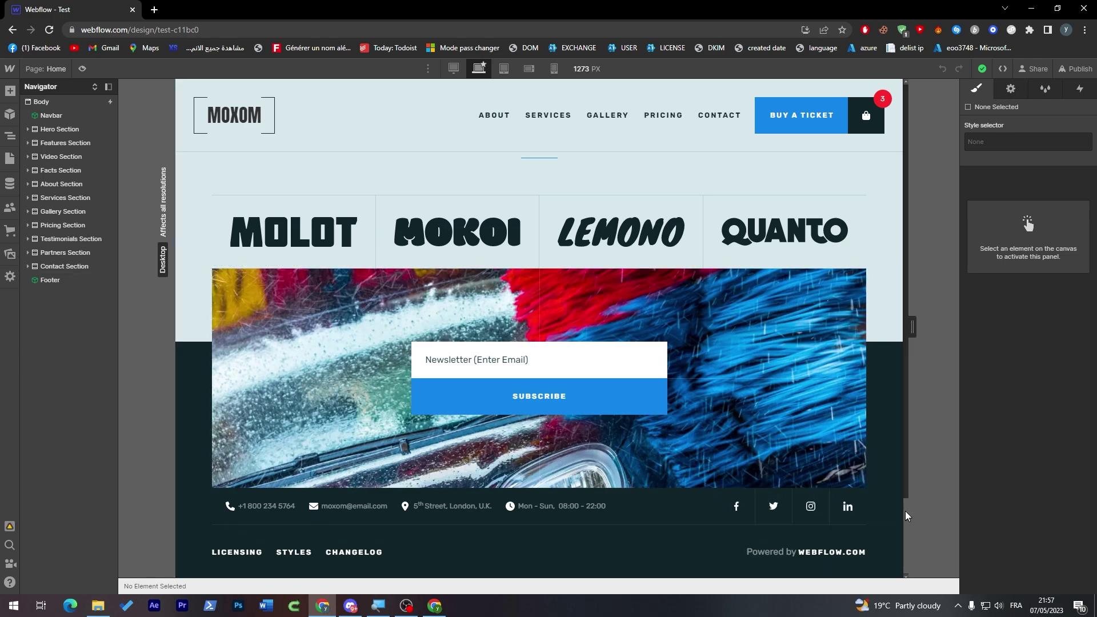
pyautogui.moveTo(906, 514); pyautogui.dragTo(860, 90)
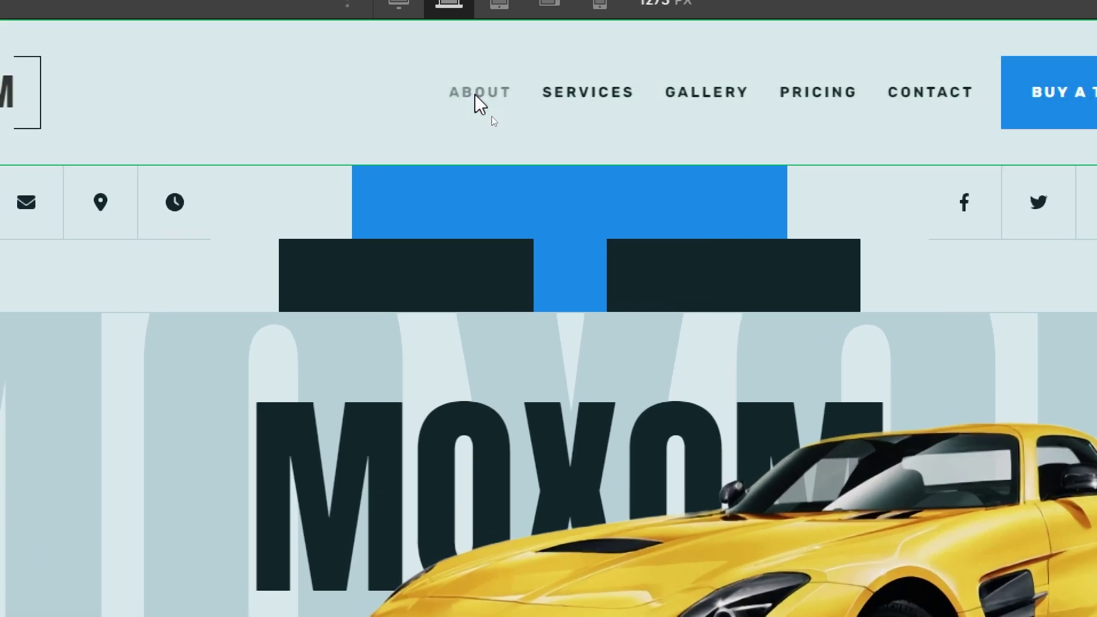
# Select the ABOUT nav link and open its link settings showing the /#about URL
pyautogui.click(483, 93)
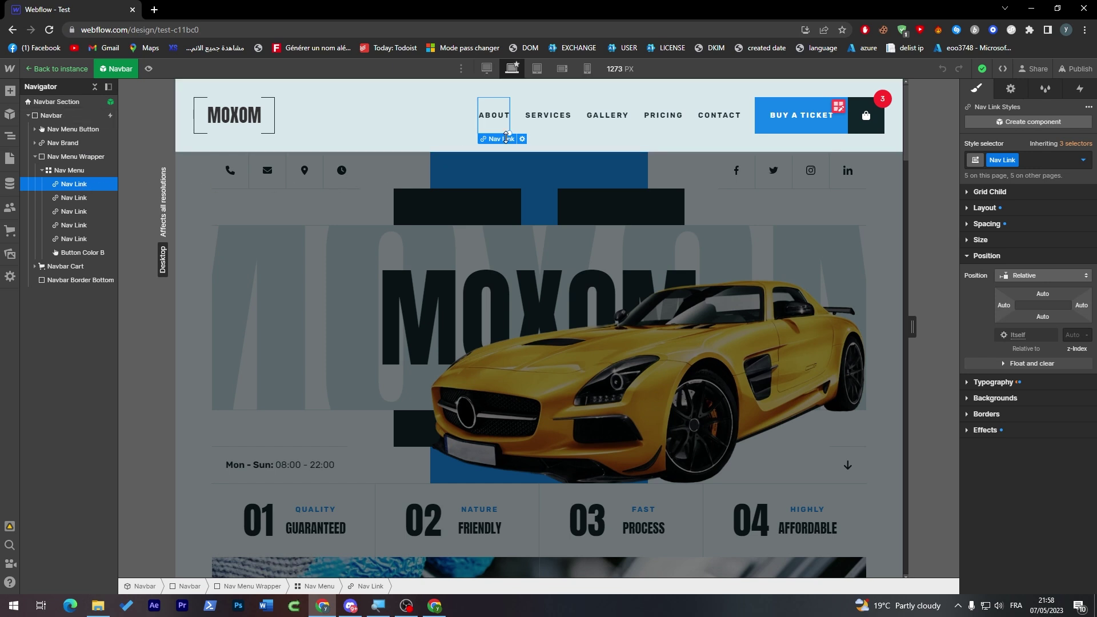
pyautogui.click(522, 139)
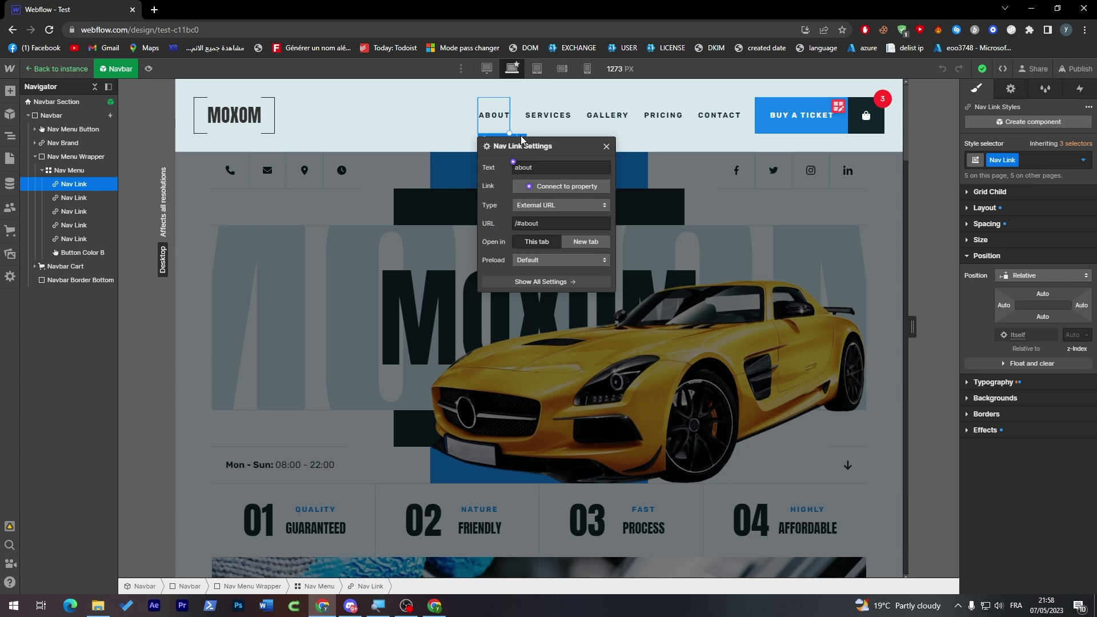
pyautogui.click(548, 115)
pyautogui.click(494, 115)
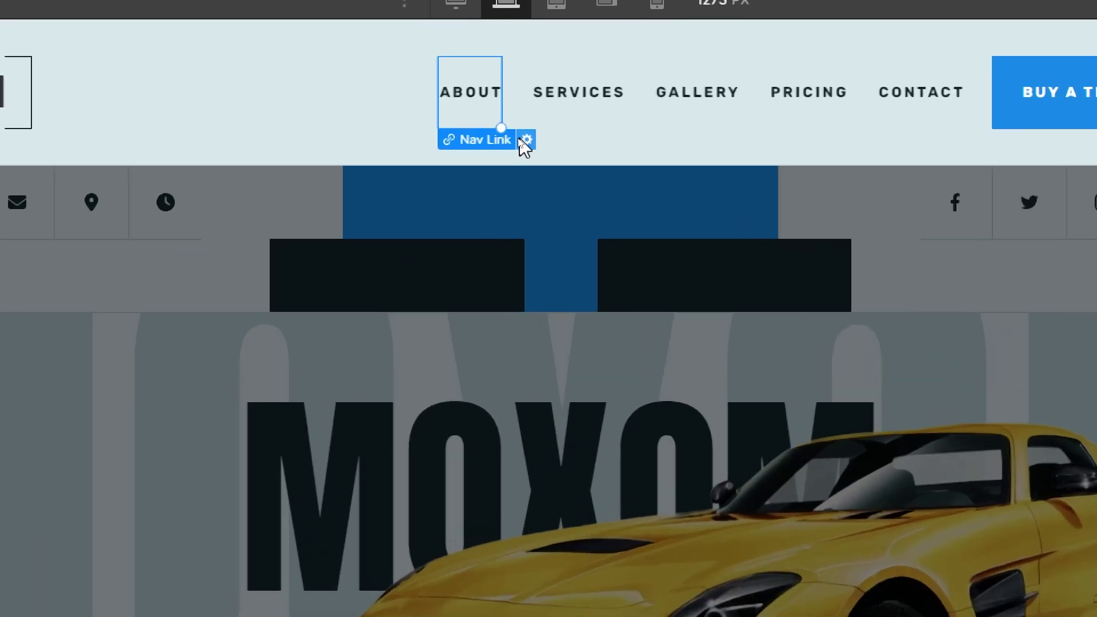
pyautogui.click(521, 139)
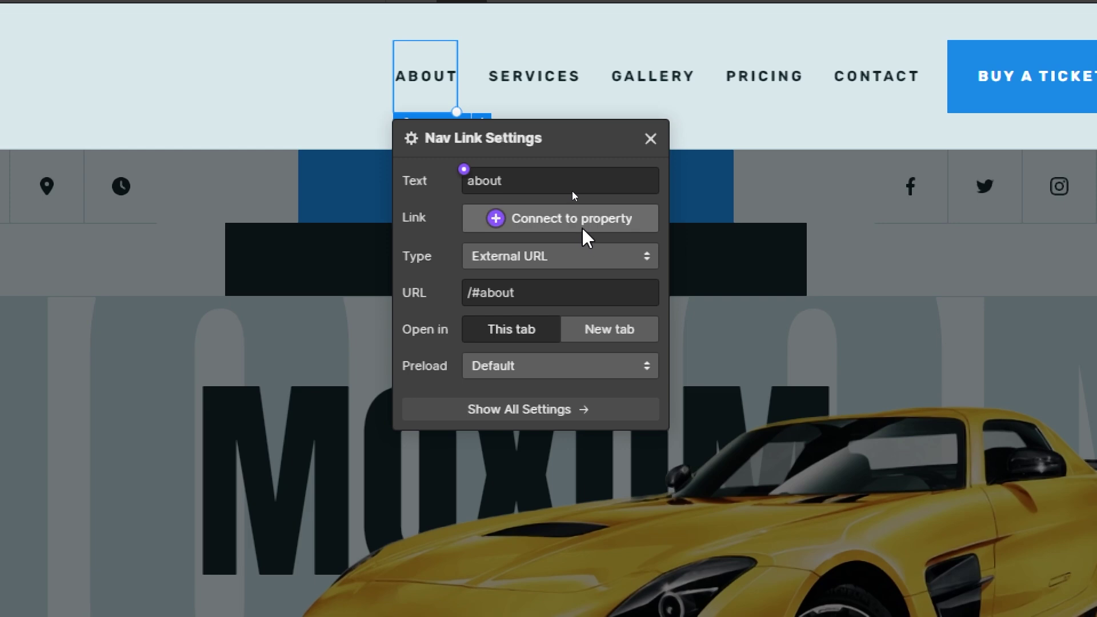
pyautogui.click(573, 188)
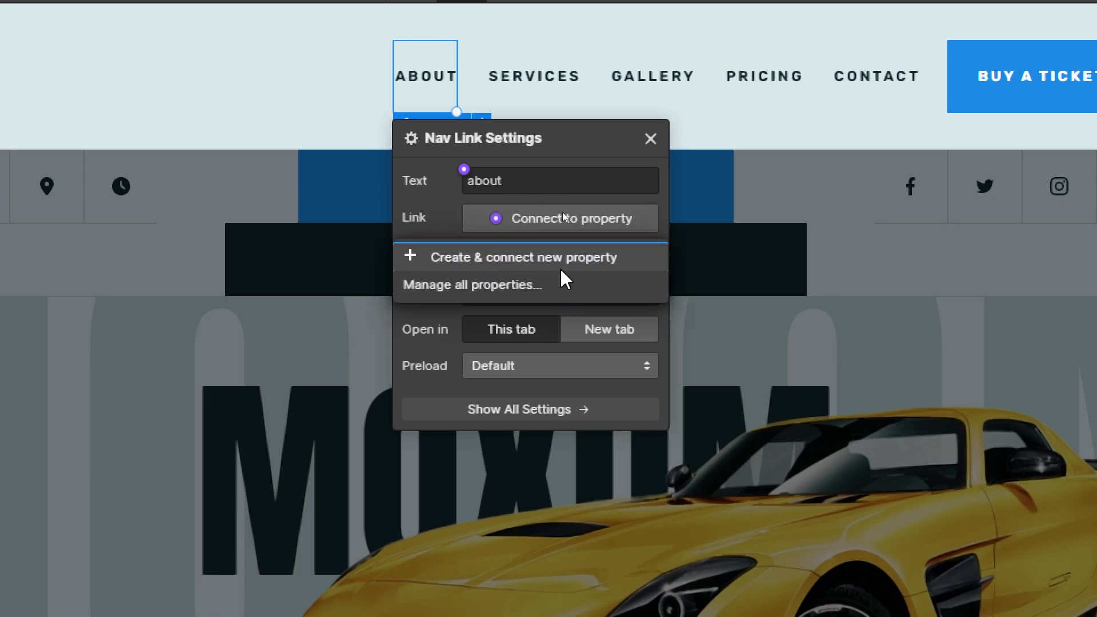
pyautogui.click(628, 231)
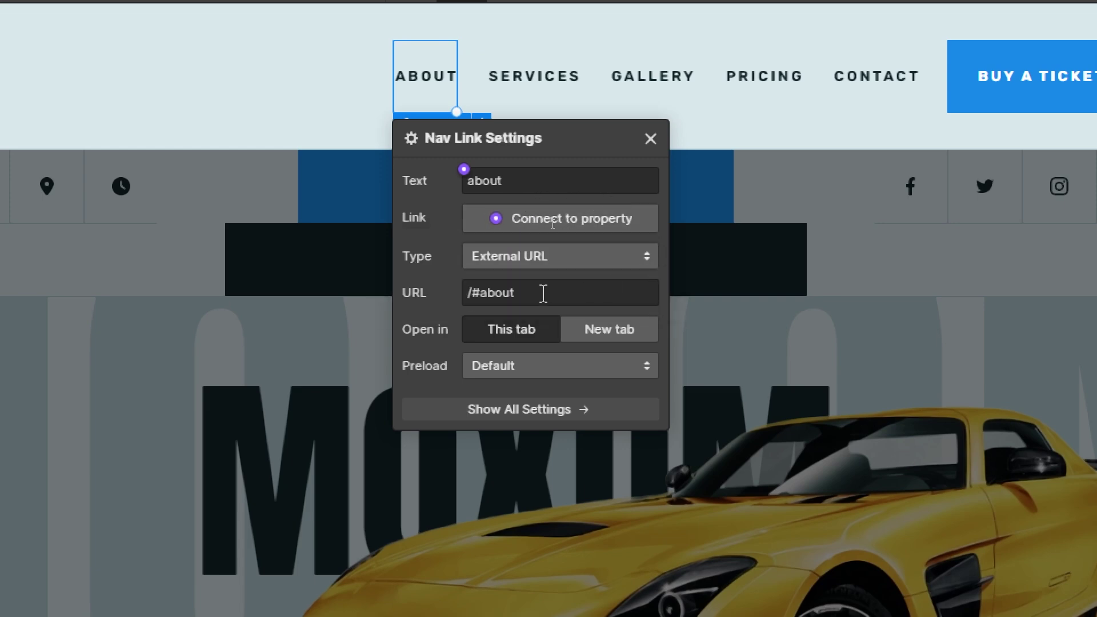
pyautogui.moveTo(541, 294); pyautogui.dragTo(416, 294)
# Try the Page, Phone, Email, Section and File link types, settling back on Page
pyautogui.click(514, 260)
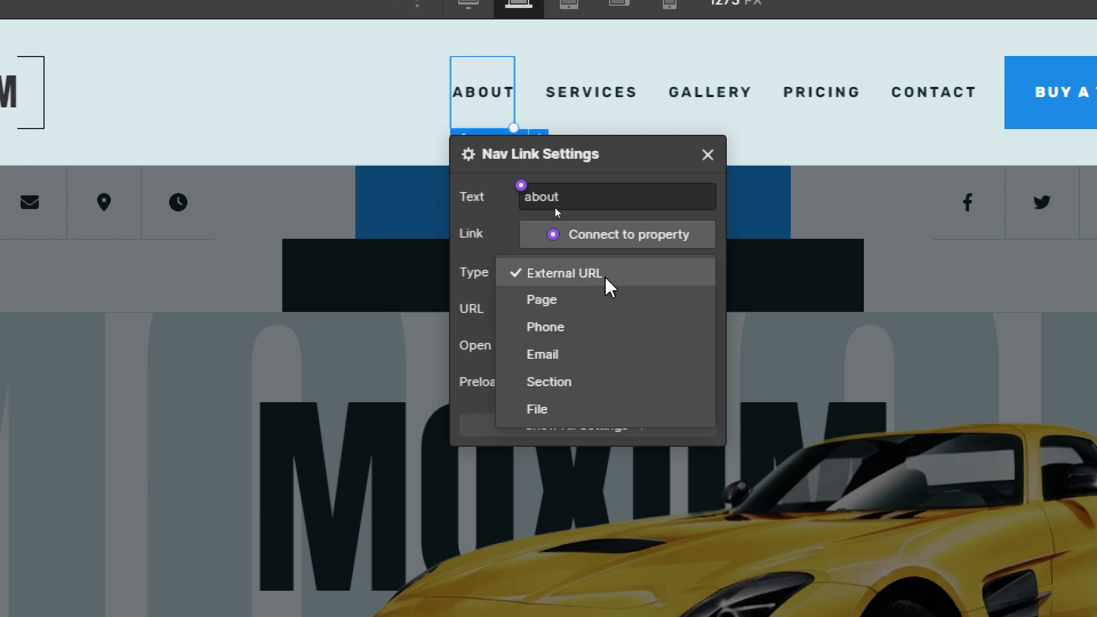
pyautogui.click(574, 302)
pyautogui.click(646, 311)
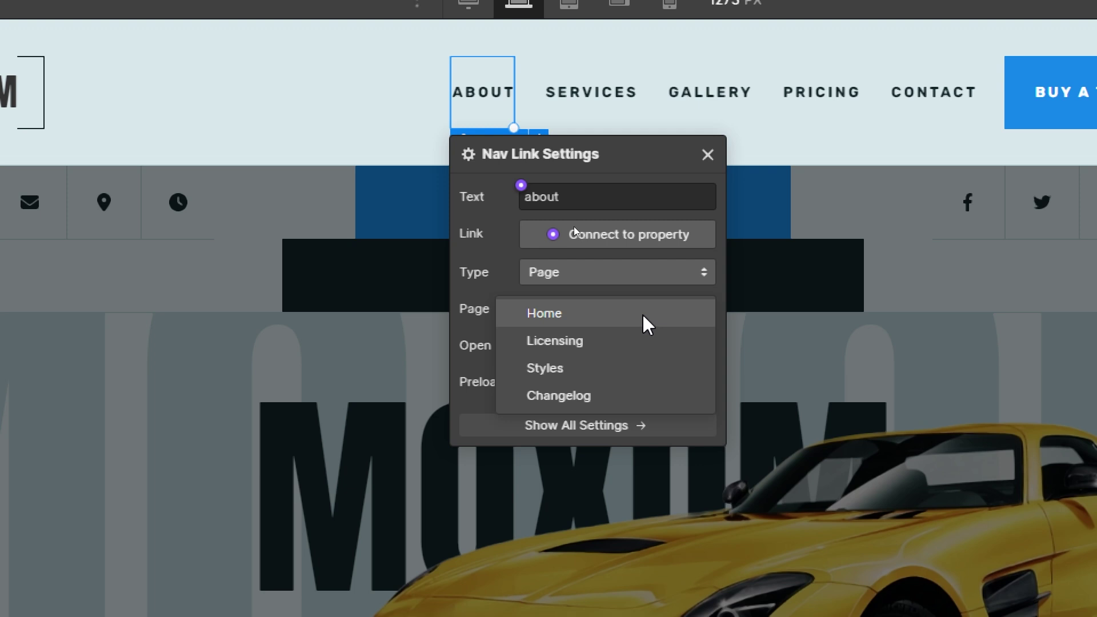
pyautogui.click(616, 275)
pyautogui.click(612, 279)
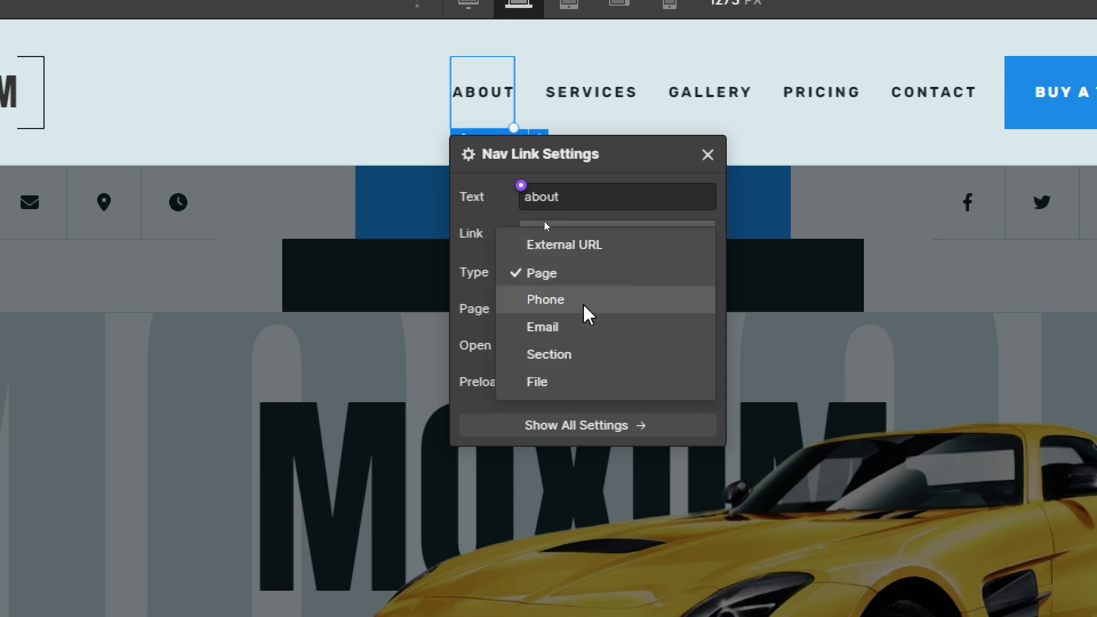
pyautogui.click(587, 313)
pyautogui.click(588, 286)
pyautogui.click(571, 298)
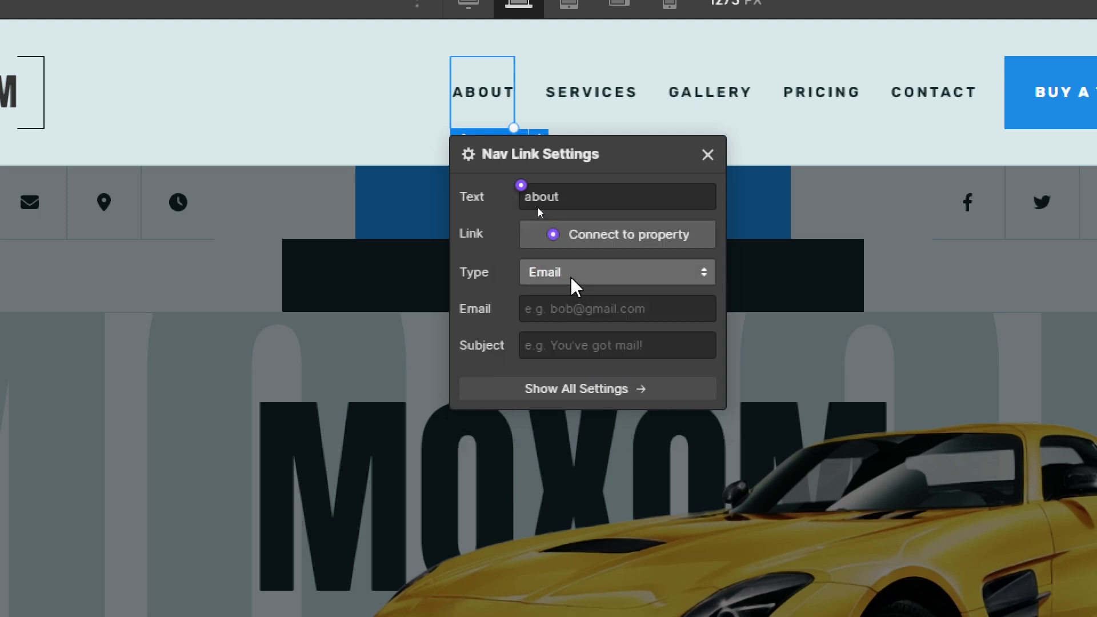
pyautogui.click(574, 285)
pyautogui.click(565, 297)
pyautogui.click(571, 284)
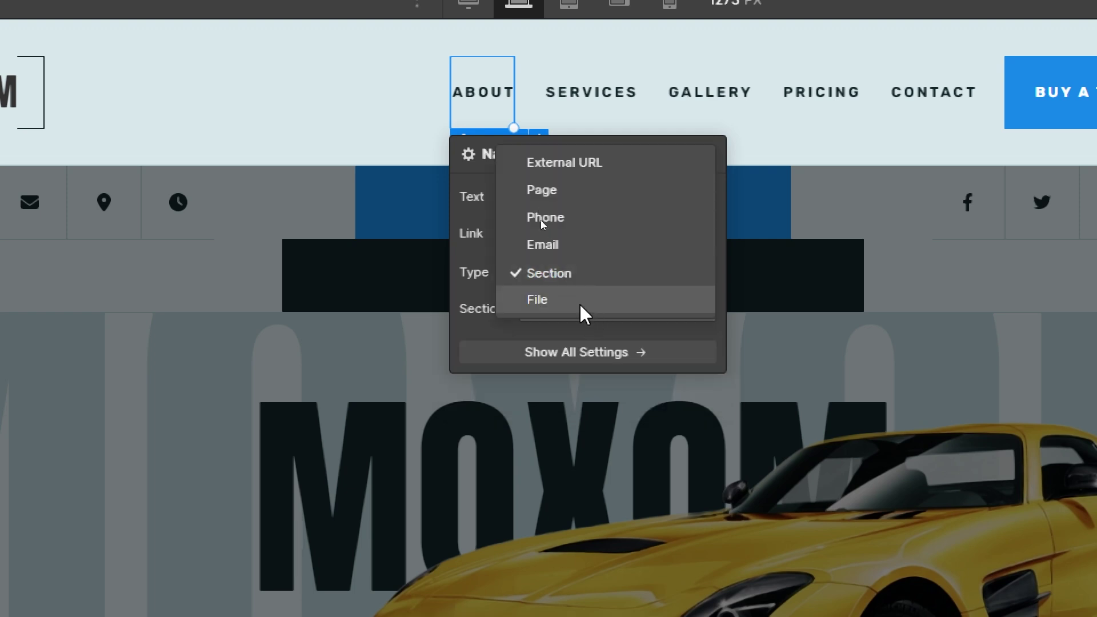
pyautogui.click(561, 301)
pyautogui.click(560, 274)
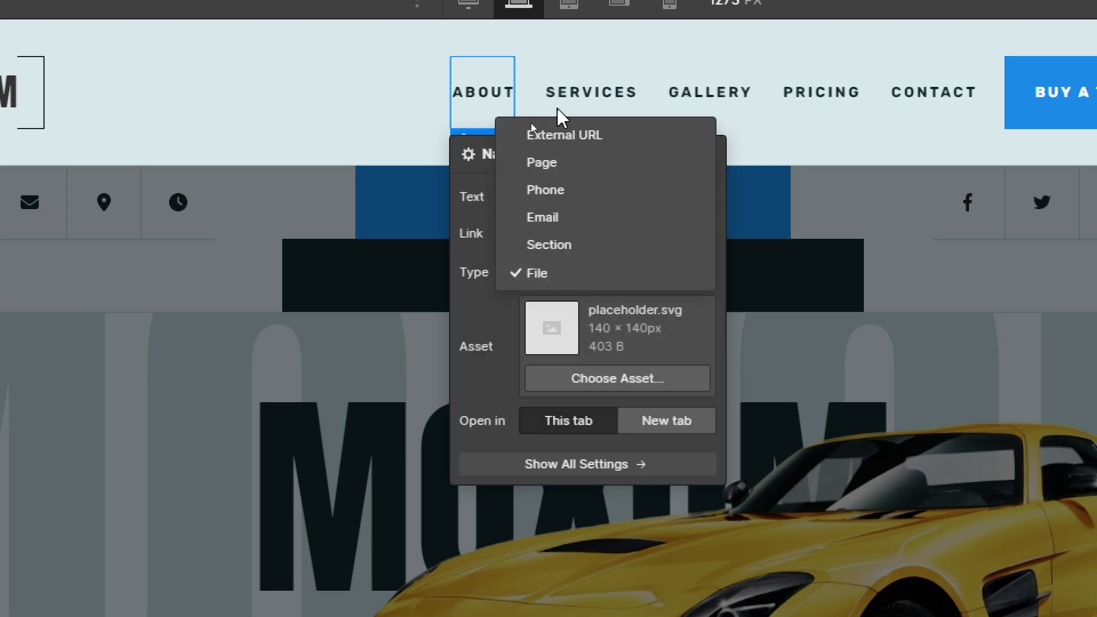
pyautogui.click(564, 162)
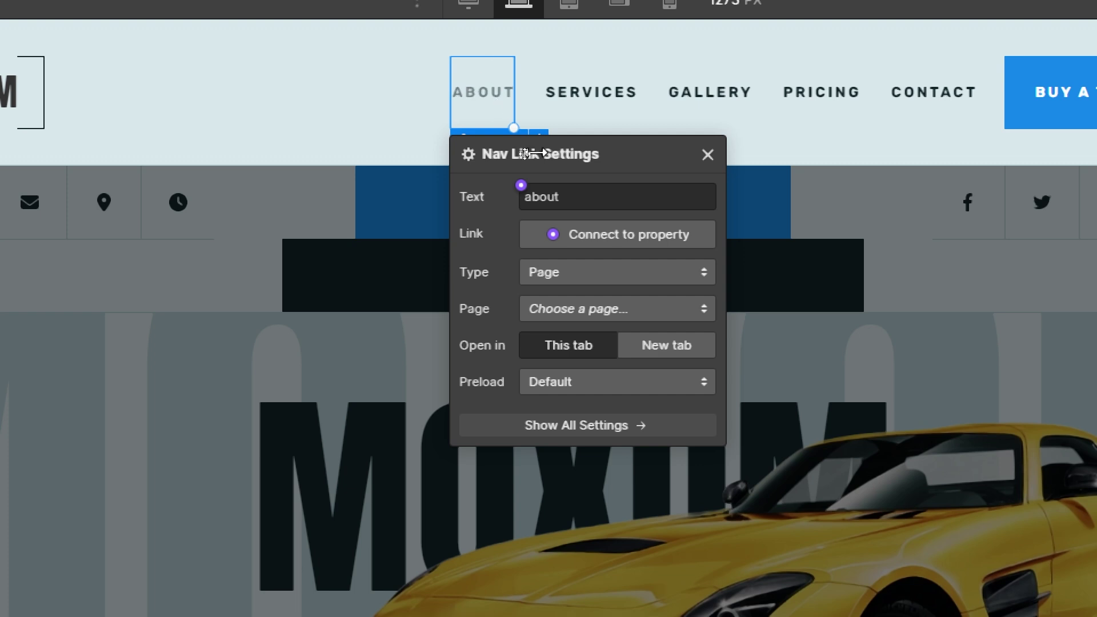
# Link ABOUT to the Changelog page, then select the navbar's Buy a Ticket button
pyautogui.click(595, 306)
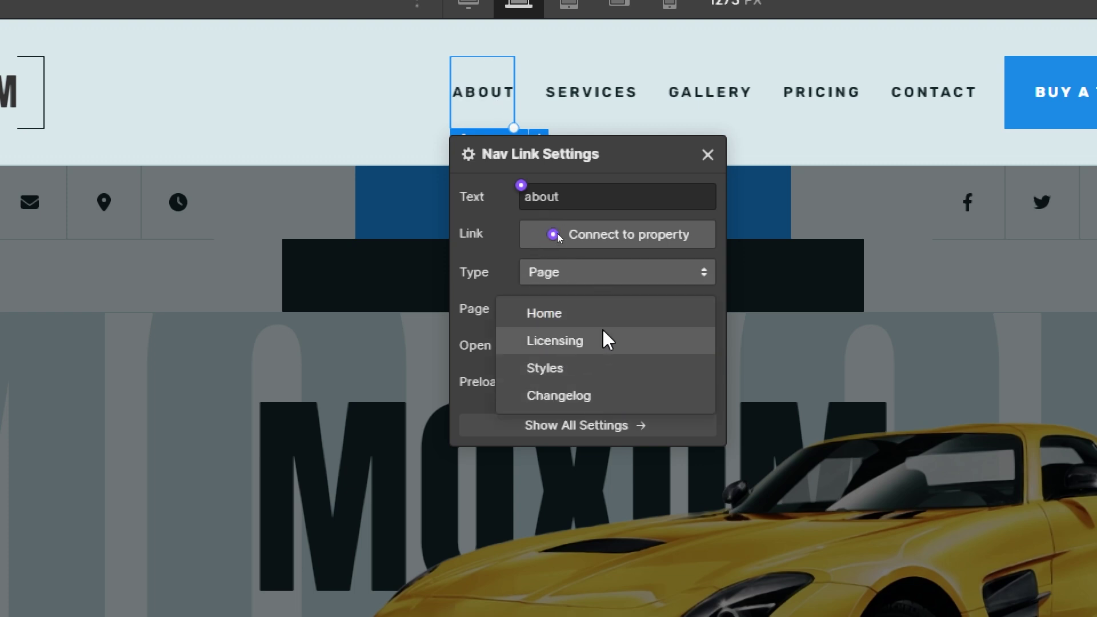
pyautogui.click(461, 323)
pyautogui.click(596, 311)
pyautogui.click(586, 397)
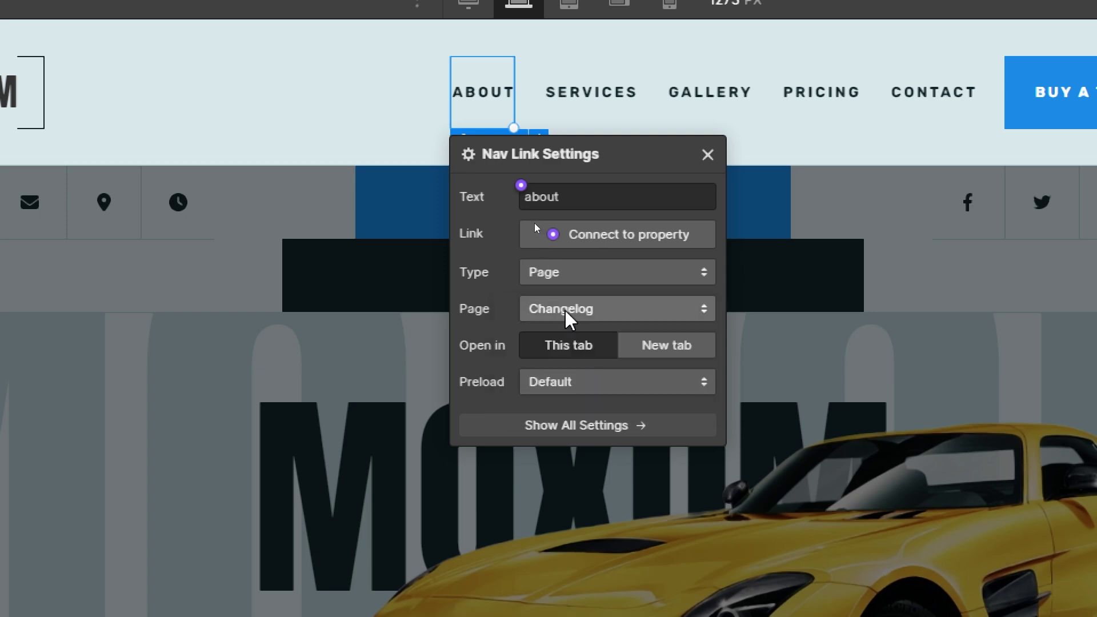
pyautogui.click(758, 210)
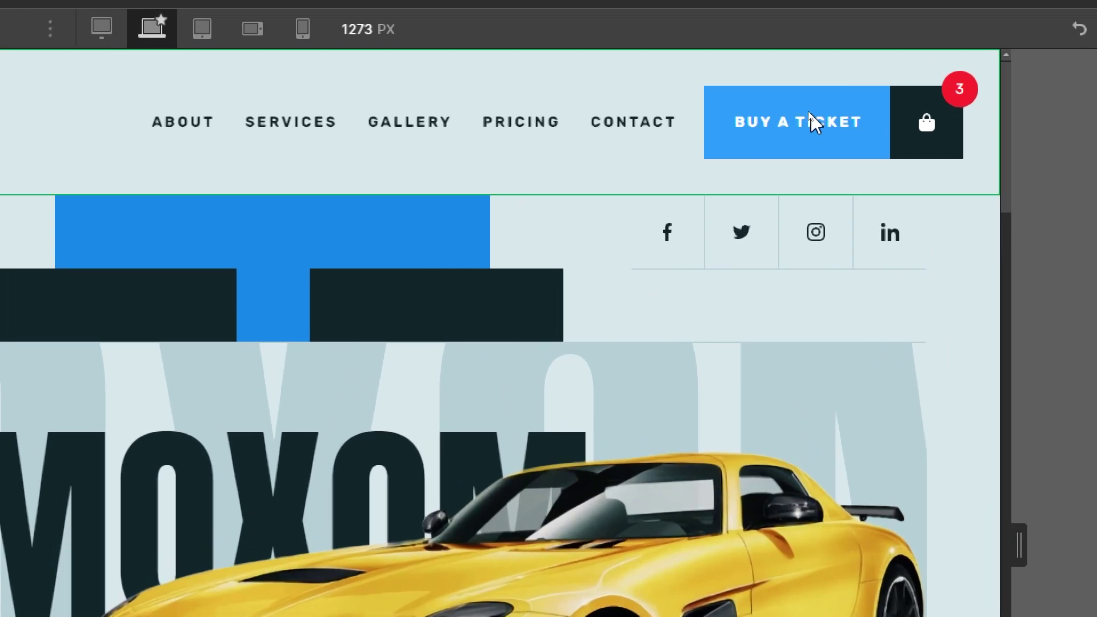
pyautogui.doubleClick(812, 120)
# Replace the Buy a Ticket button's /#pricing URL with google.com
pyautogui.click(806, 140)
pyautogui.click(827, 169)
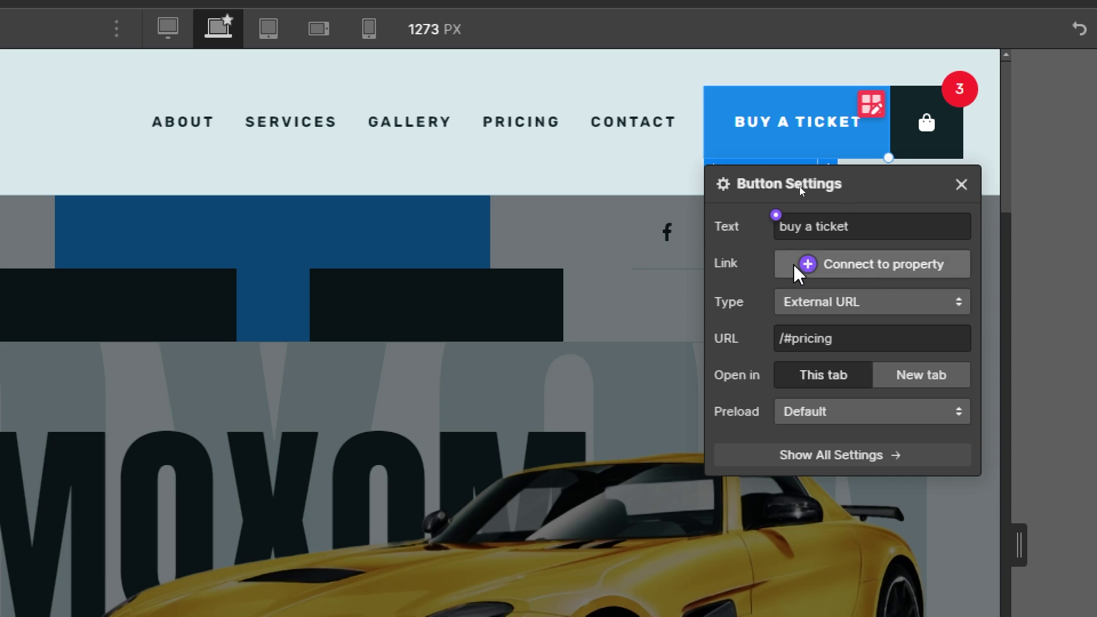
pyautogui.tripleClick(849, 340)
pyautogui.write('goog')
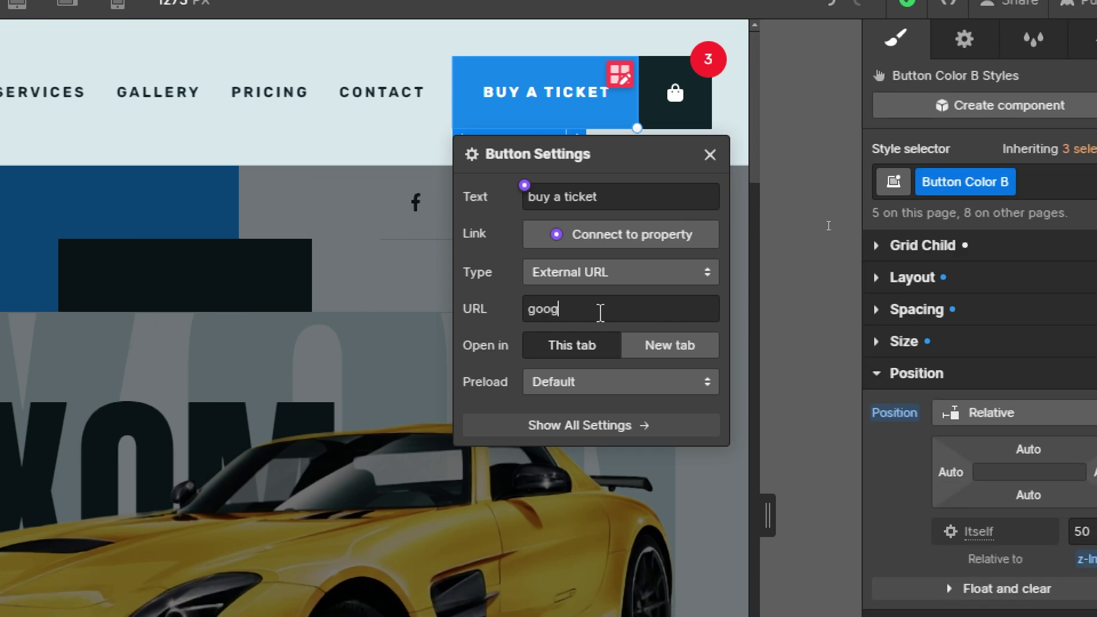
pyautogui.write('le.com')
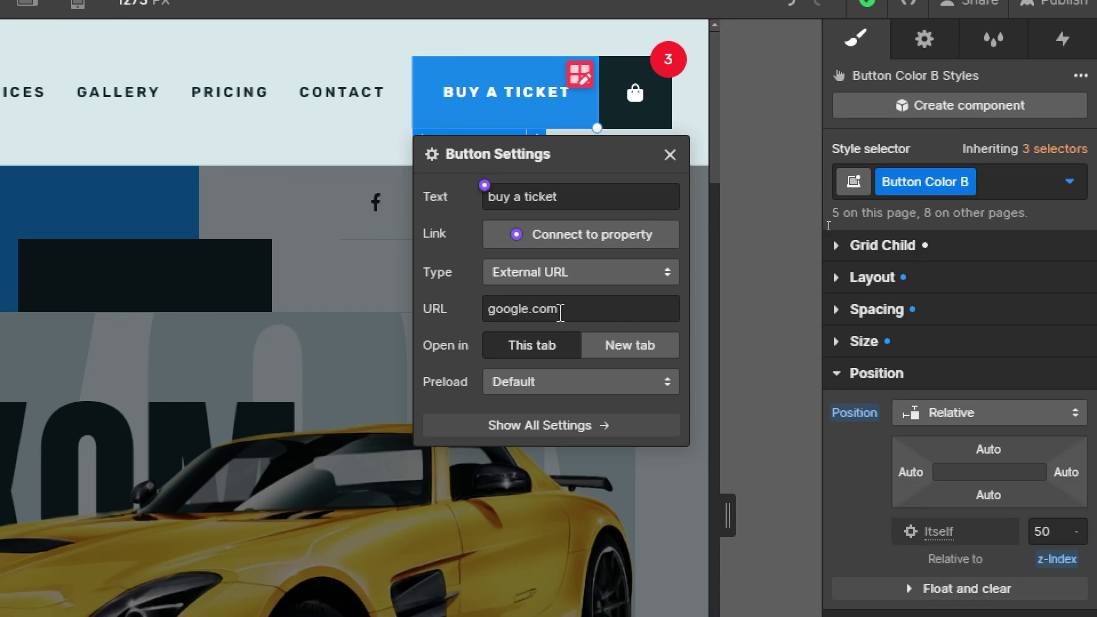
pyautogui.click(554, 243)
pyautogui.click(537, 273)
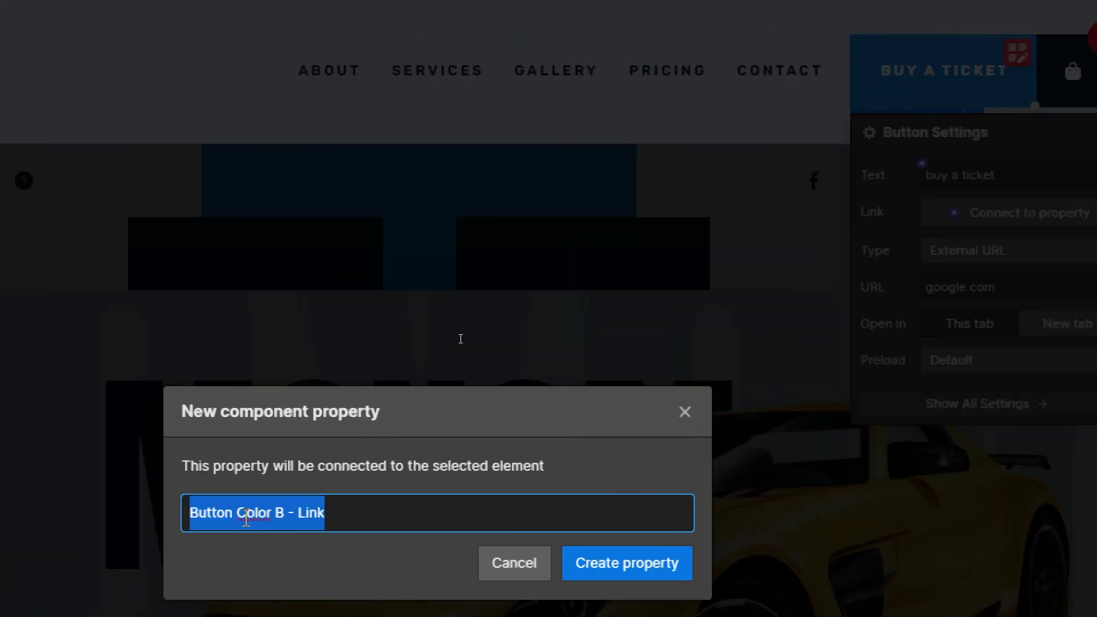
pyautogui.tripleClick(31, 519)
pyautogui.write('www')
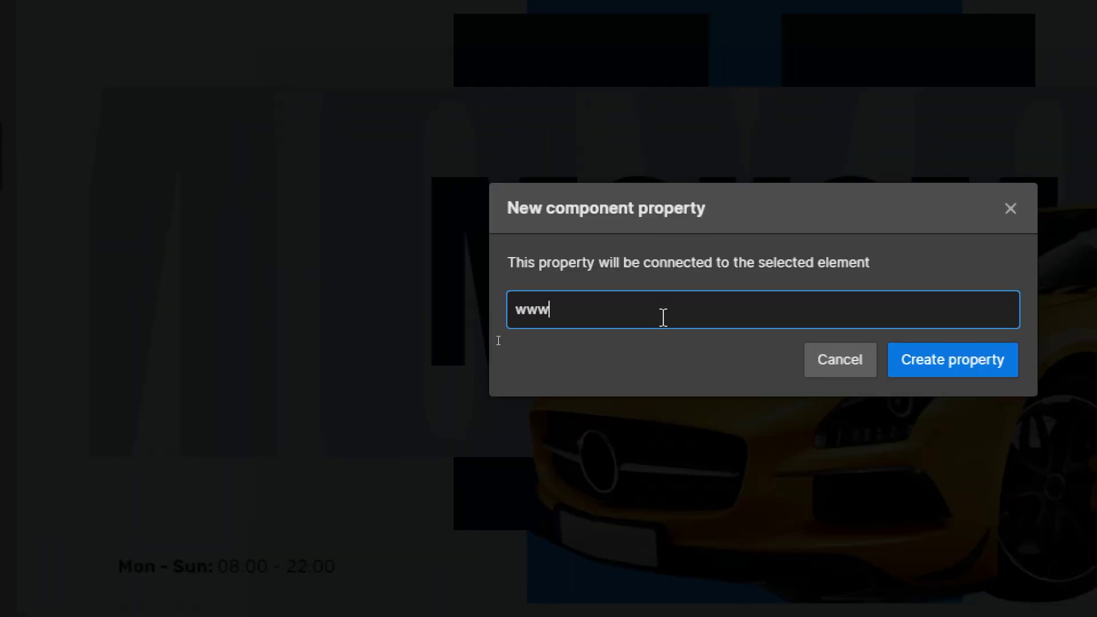
pyautogui.write('.google.Com')
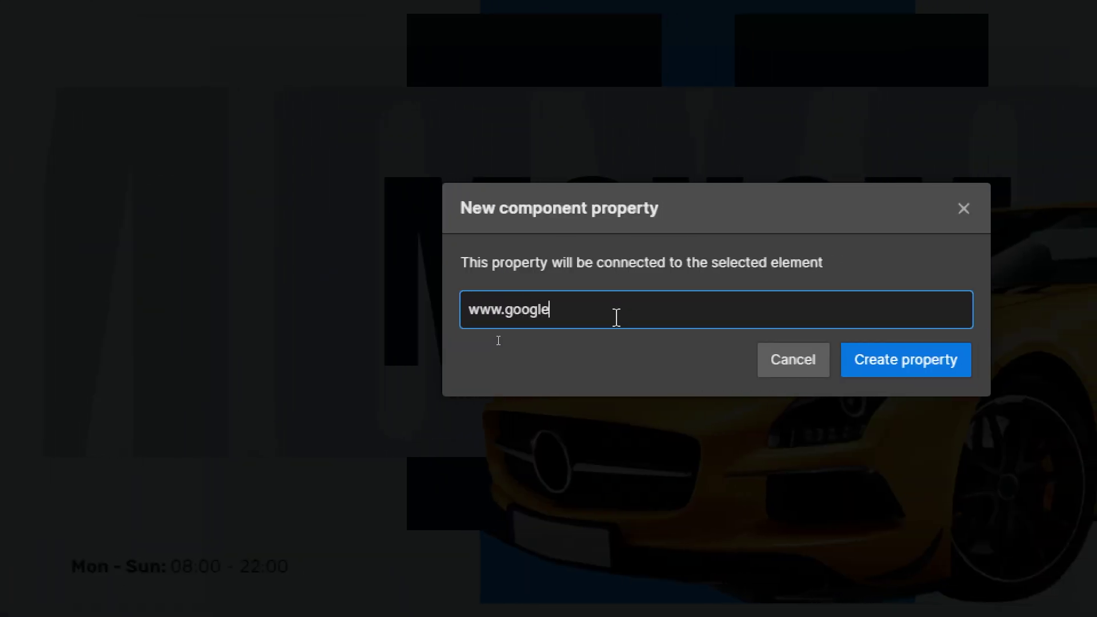
pyautogui.click(903, 366)
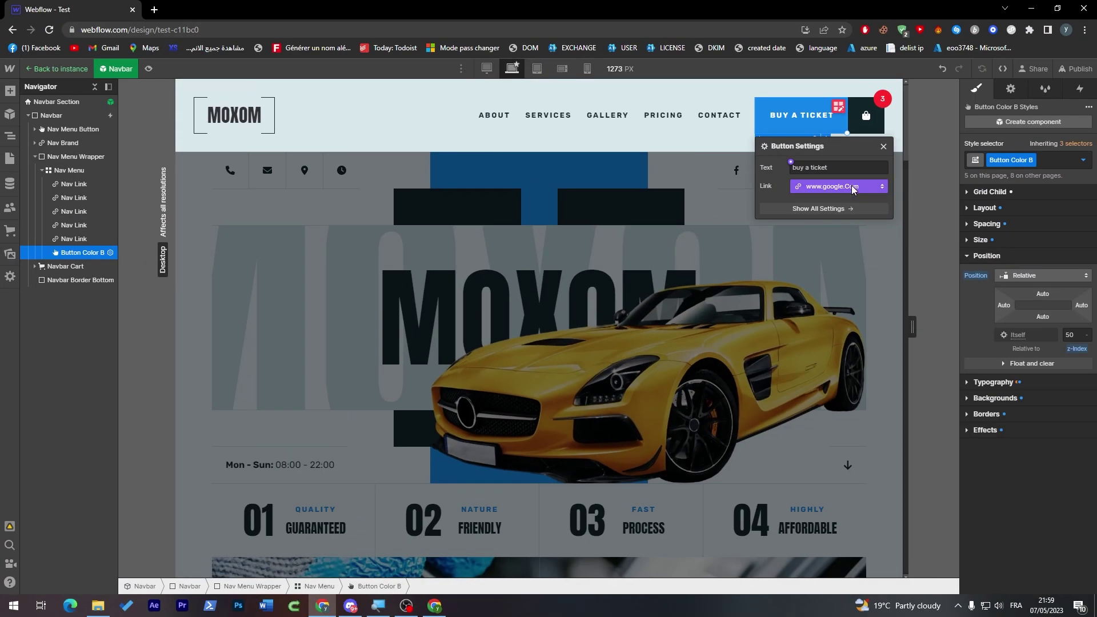
pyautogui.click(855, 209)
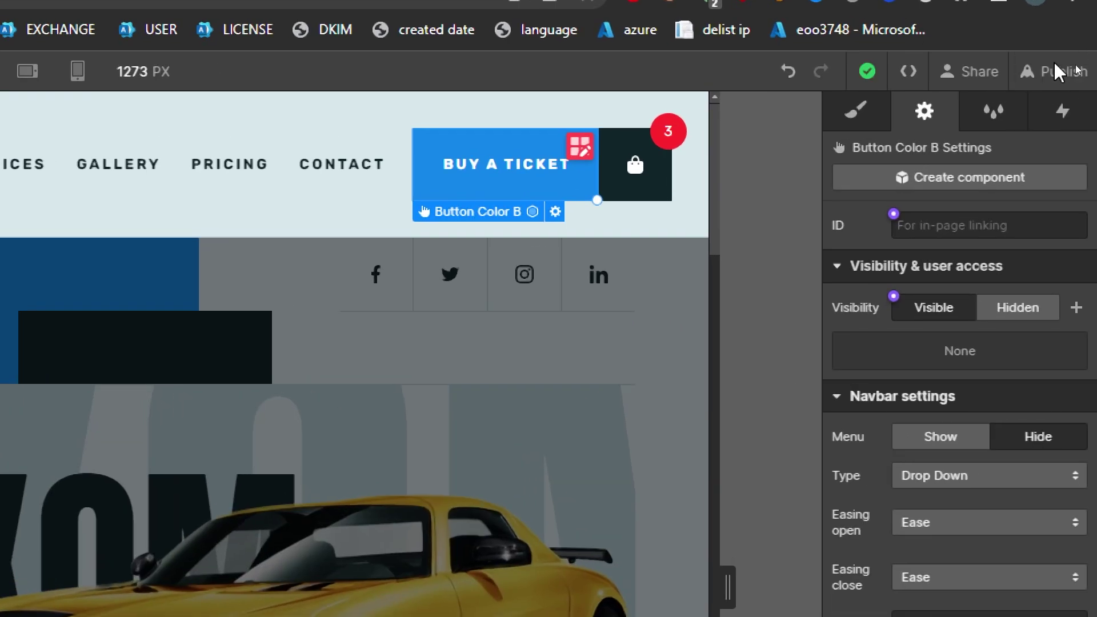
pyautogui.click(1070, 69)
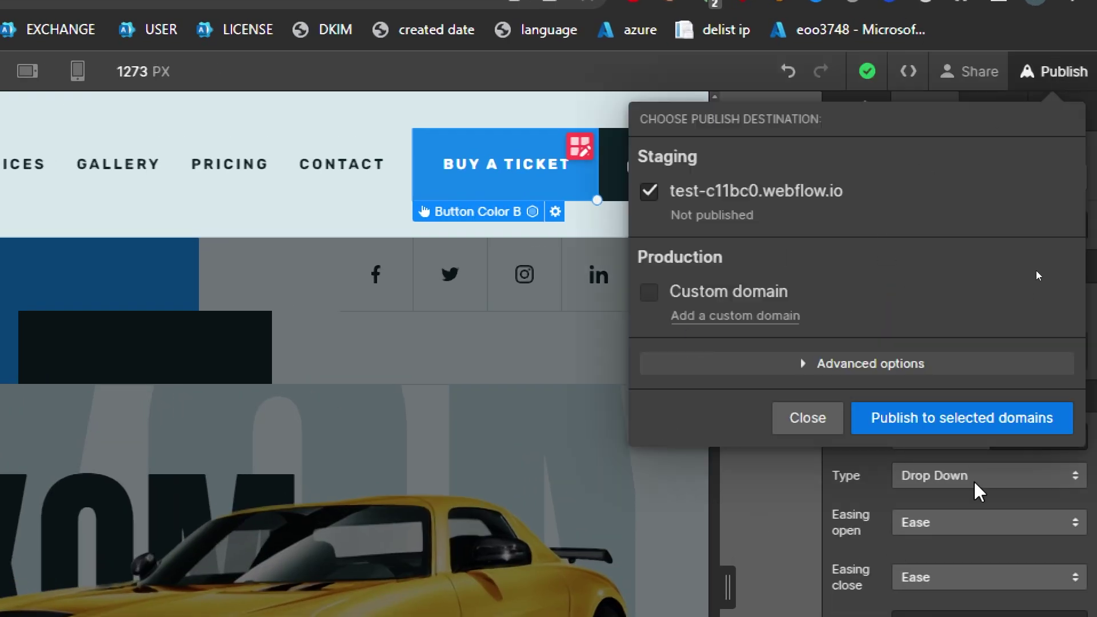
pyautogui.click(807, 418)
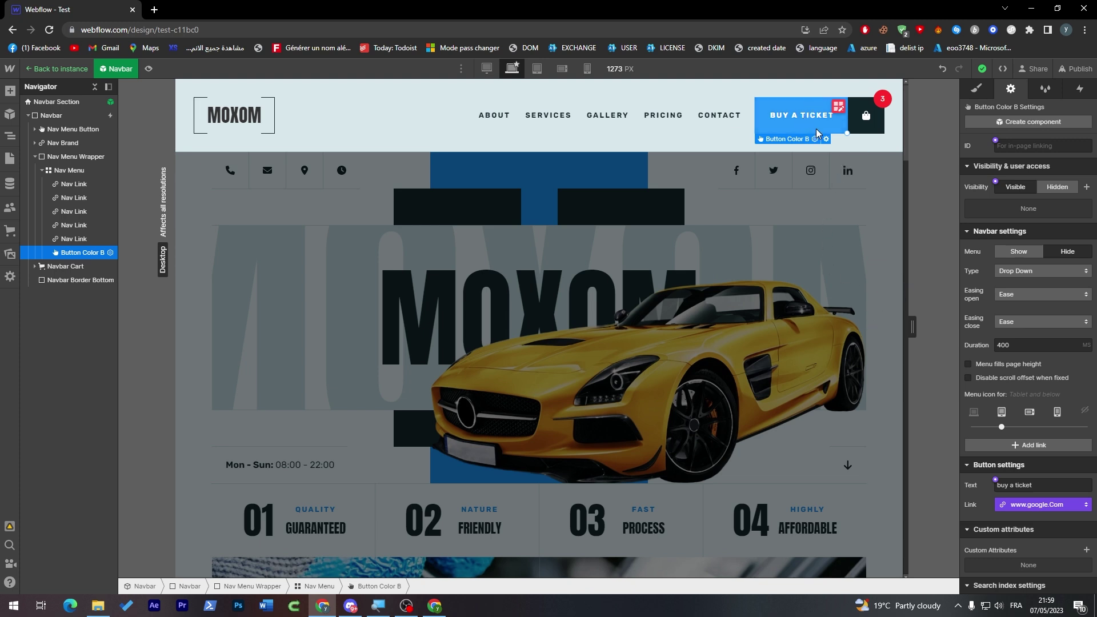
pyautogui.scroll(-2, 906, 159)
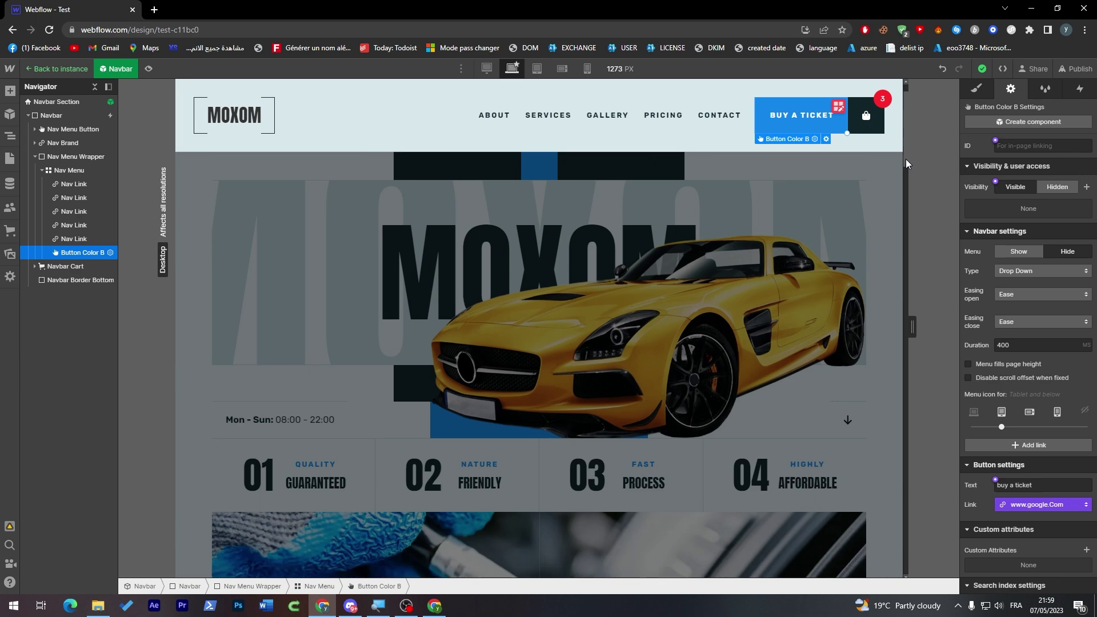
# Exit the navbar and open the hero car image's settings
pyautogui.doubleClick(785, 237)
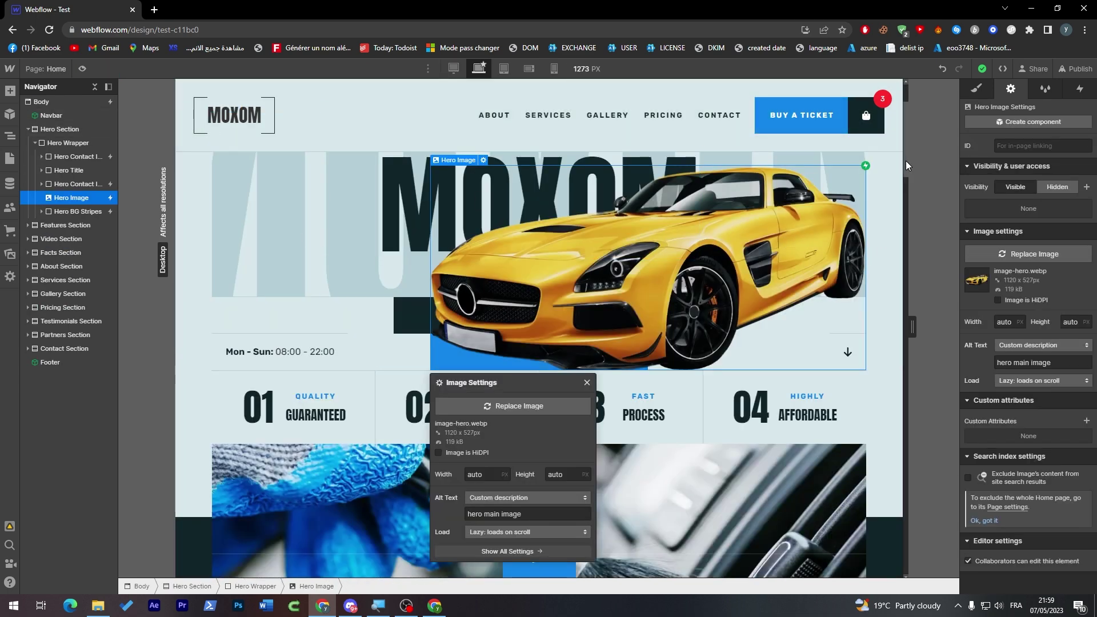
pyautogui.scroll(-1, 905, 165)
pyautogui.scroll(1, 905, 165)
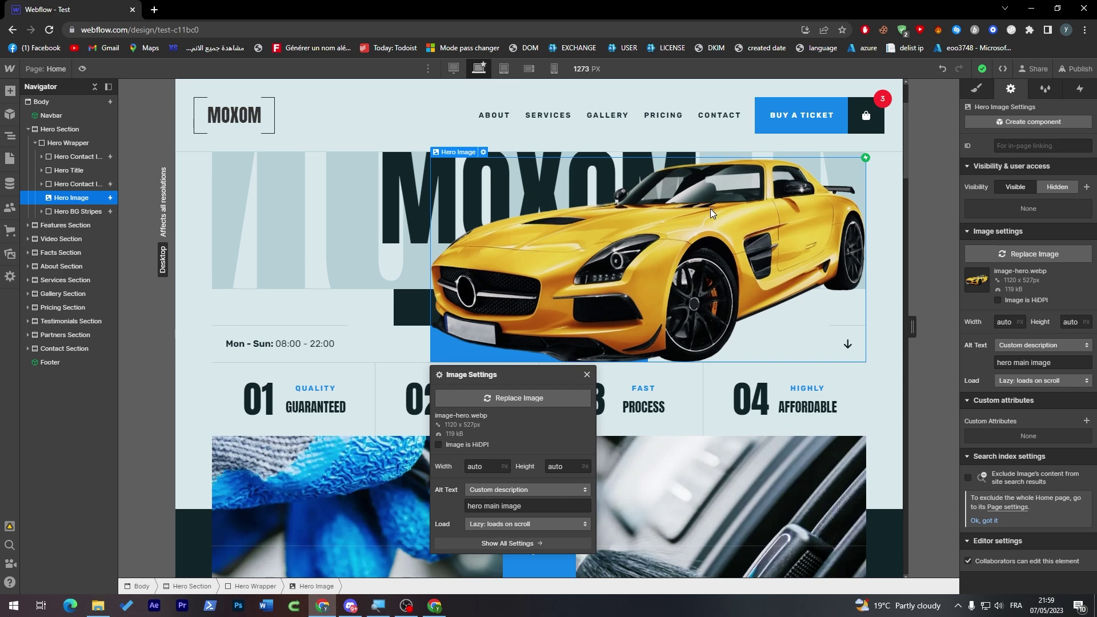
pyautogui.click(680, 232)
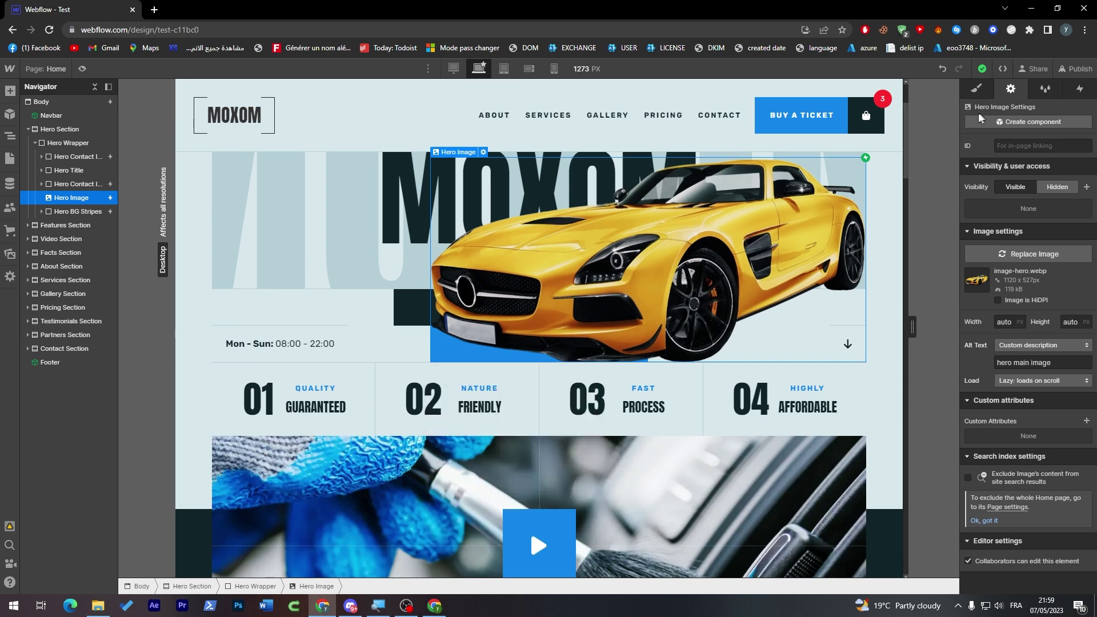
pyautogui.doubleClick(677, 246)
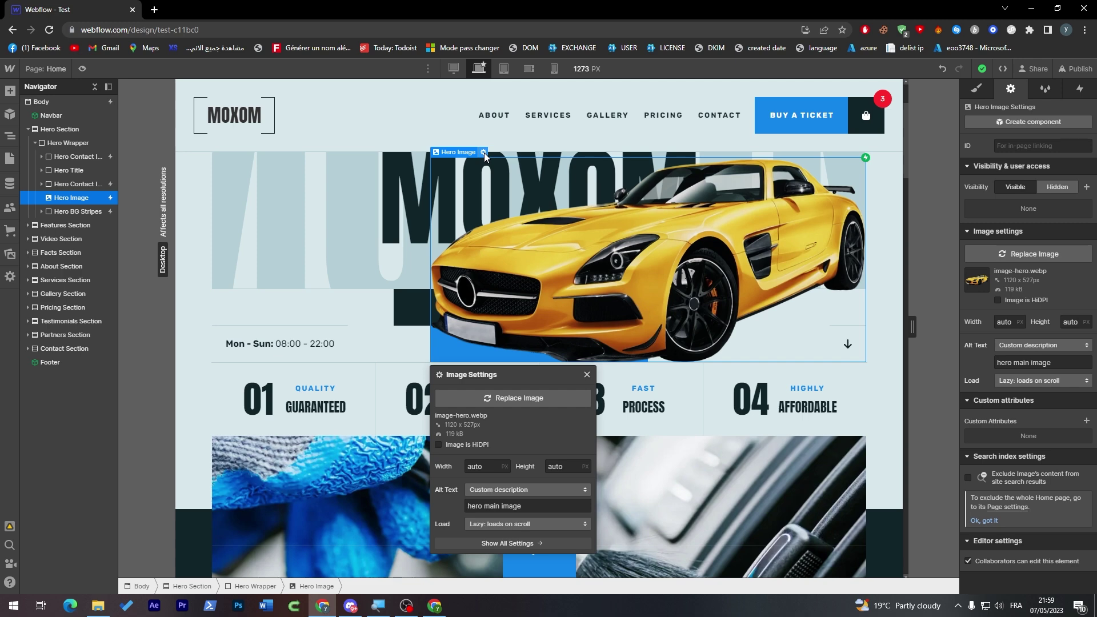
# Keep the custom alt text, mark the image not HiDPI, and collapse Image and Visibility sections
pyautogui.click(496, 491)
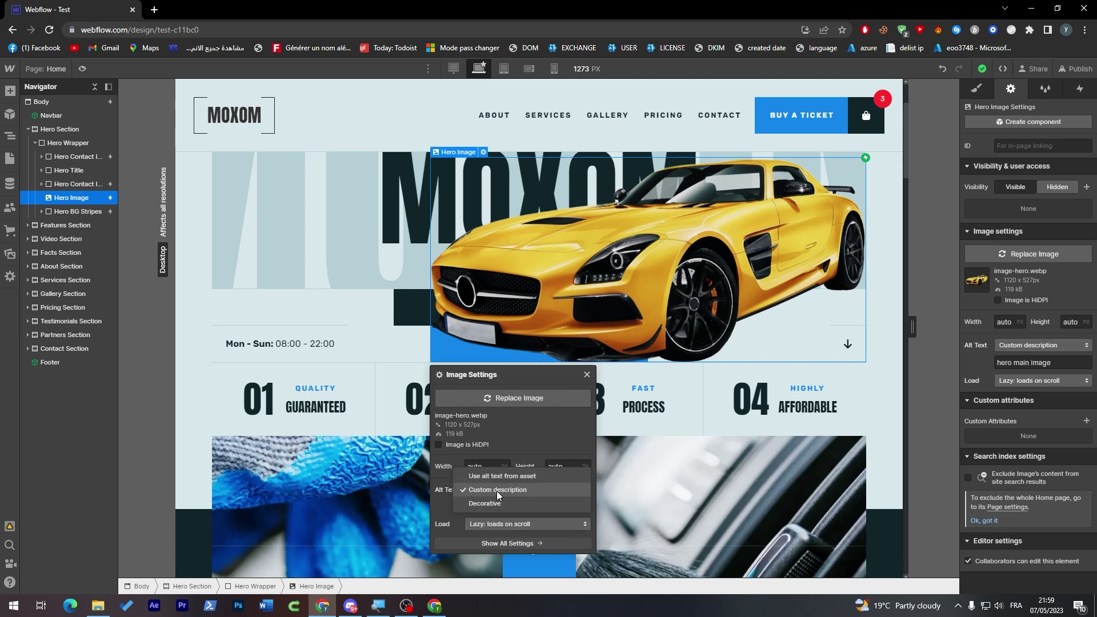
pyautogui.click(504, 453)
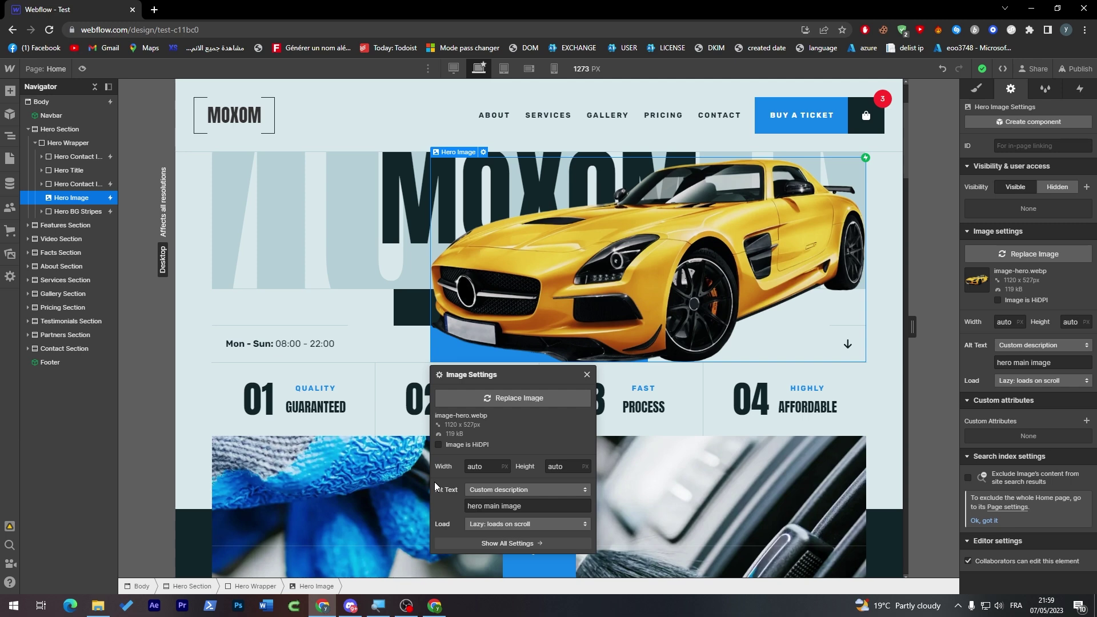
pyautogui.click(537, 444)
pyautogui.click(541, 540)
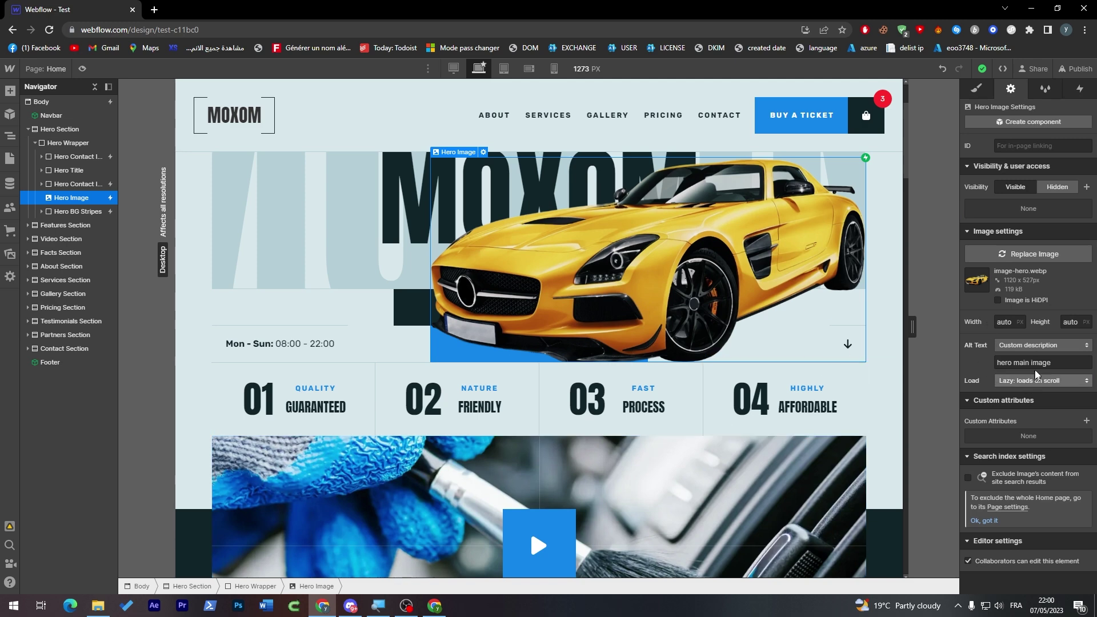
pyautogui.click(985, 232)
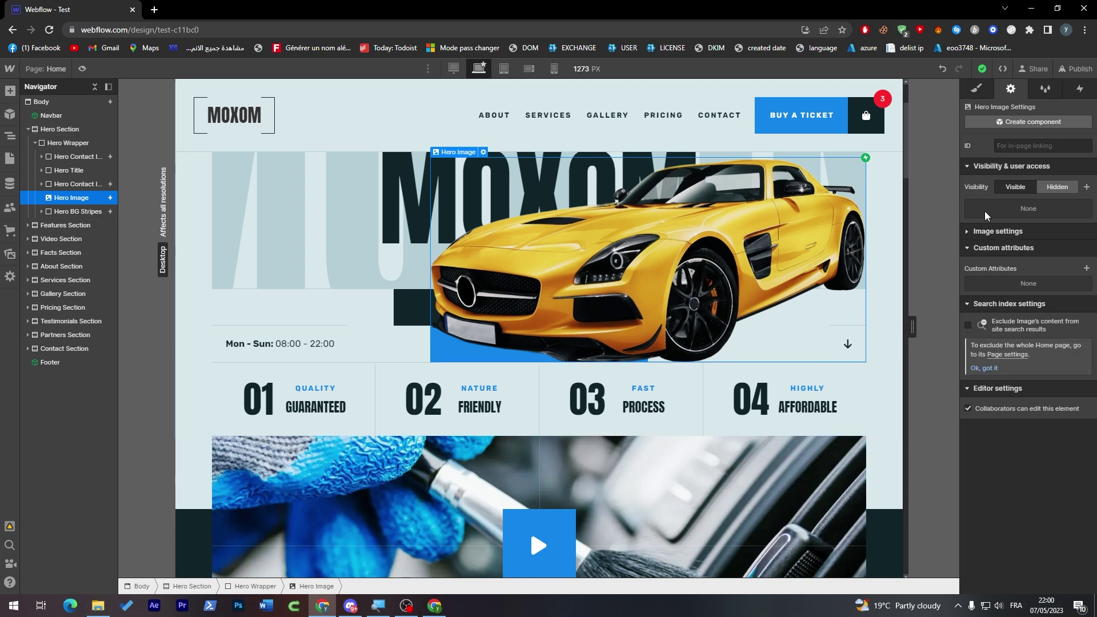
pyautogui.click(974, 170)
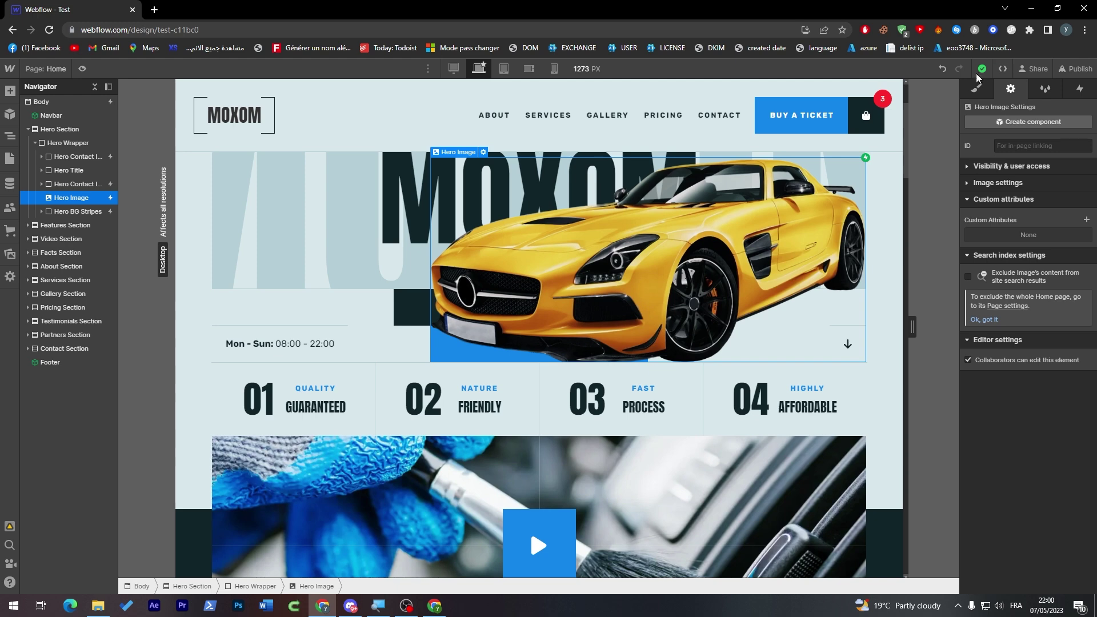
# Show the hero image's styles, then select the ABOUT nav link inside the navbar
pyautogui.click(977, 90)
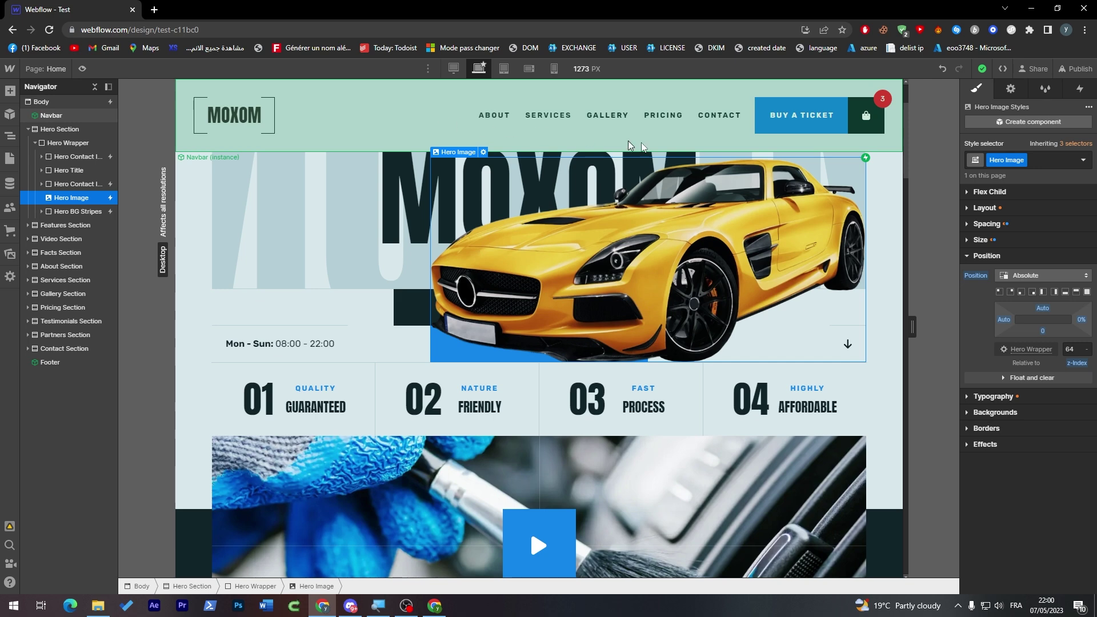
pyautogui.click(1067, 166)
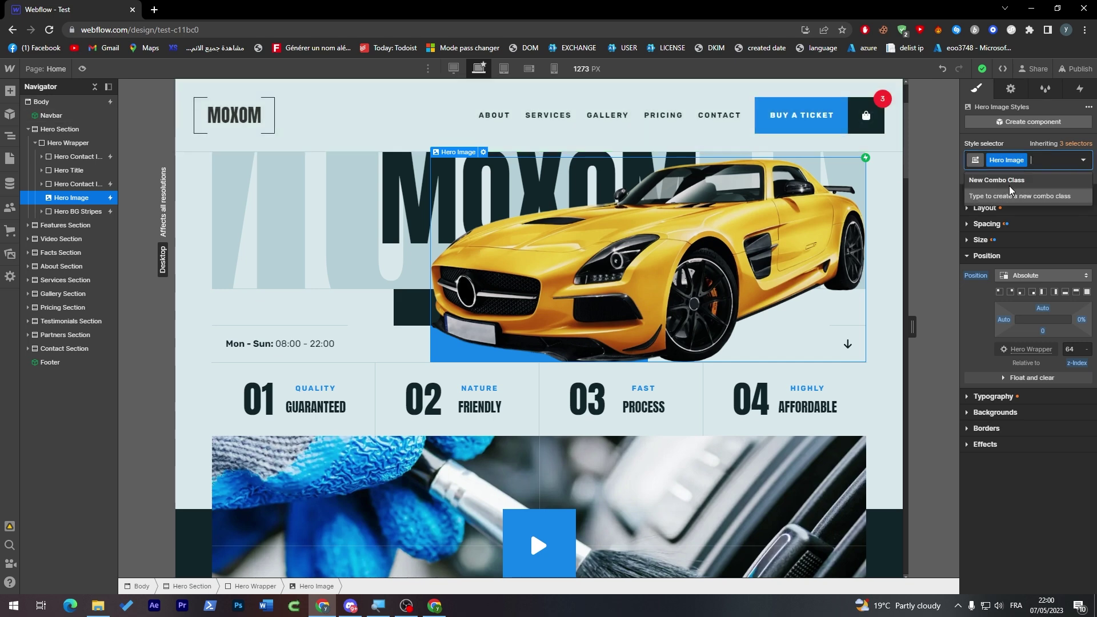
pyautogui.doubleClick(551, 118)
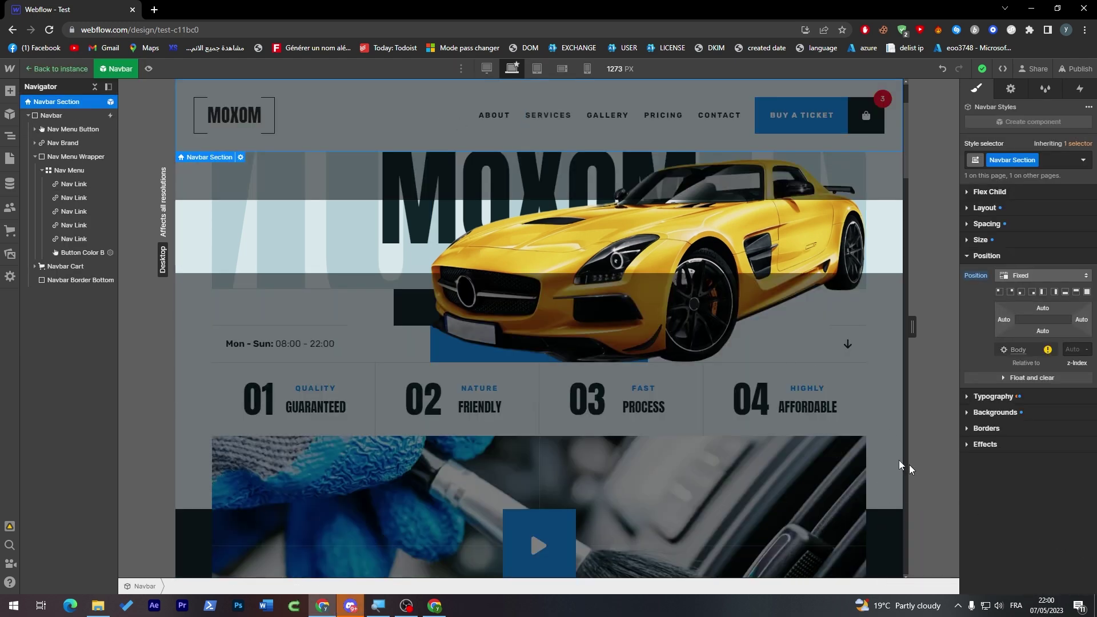
pyautogui.click(80, 184)
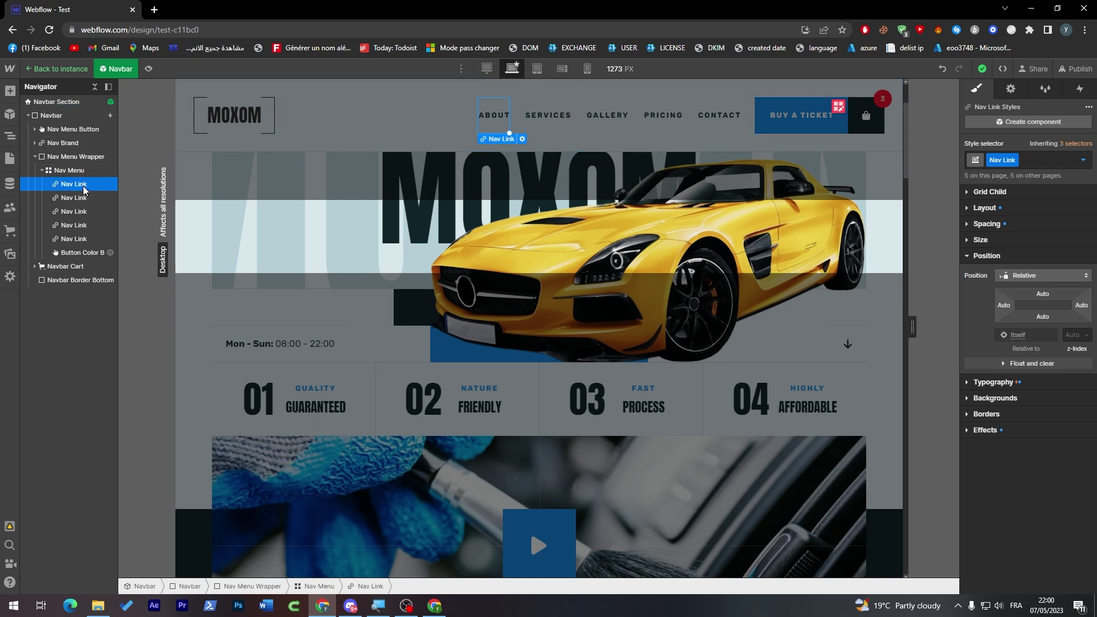
# Reselect the Hero Image and paste the nav link, triggering the navbar-only warning
pyautogui.click(569, 267)
pyautogui.click(569, 267)
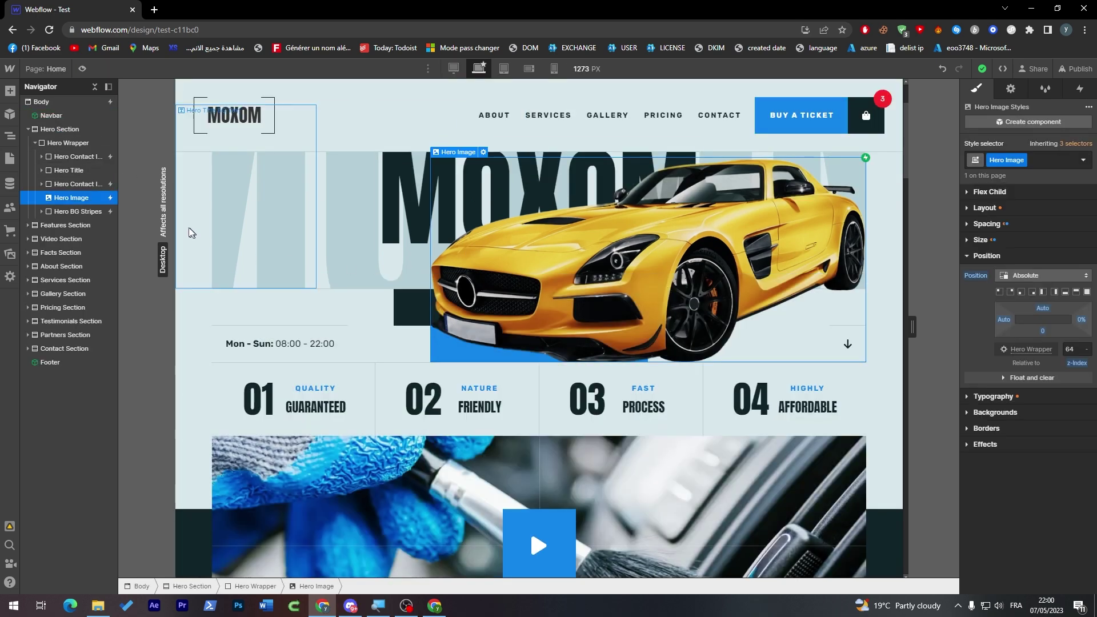
pyautogui.rightClick(82, 199)
pyautogui.press('Escape')
pyautogui.hotkey('ctrl', 'v')
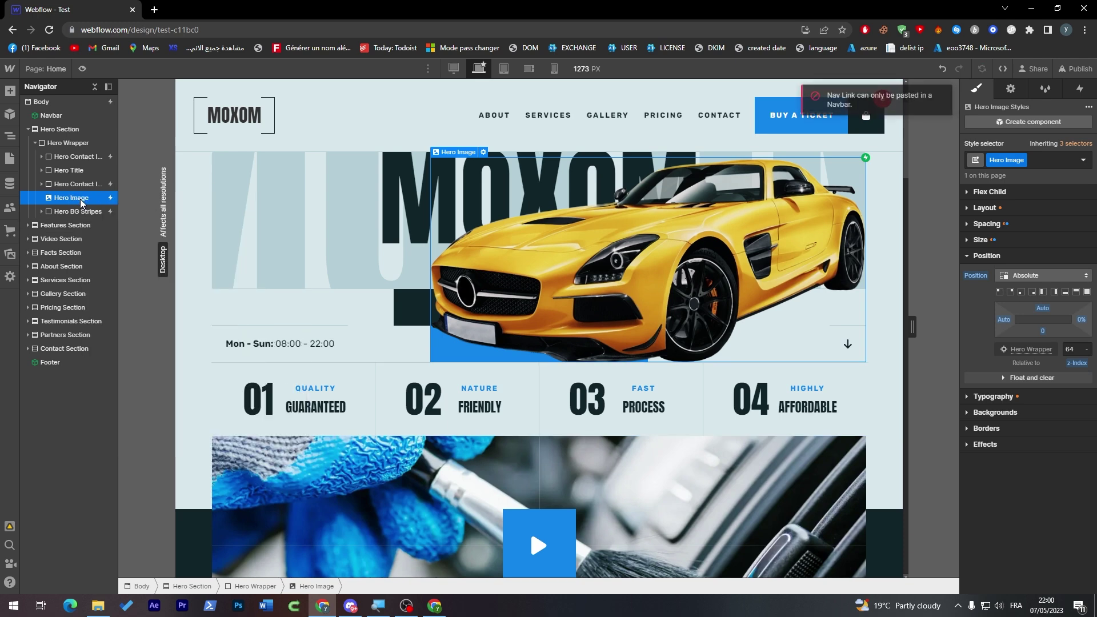